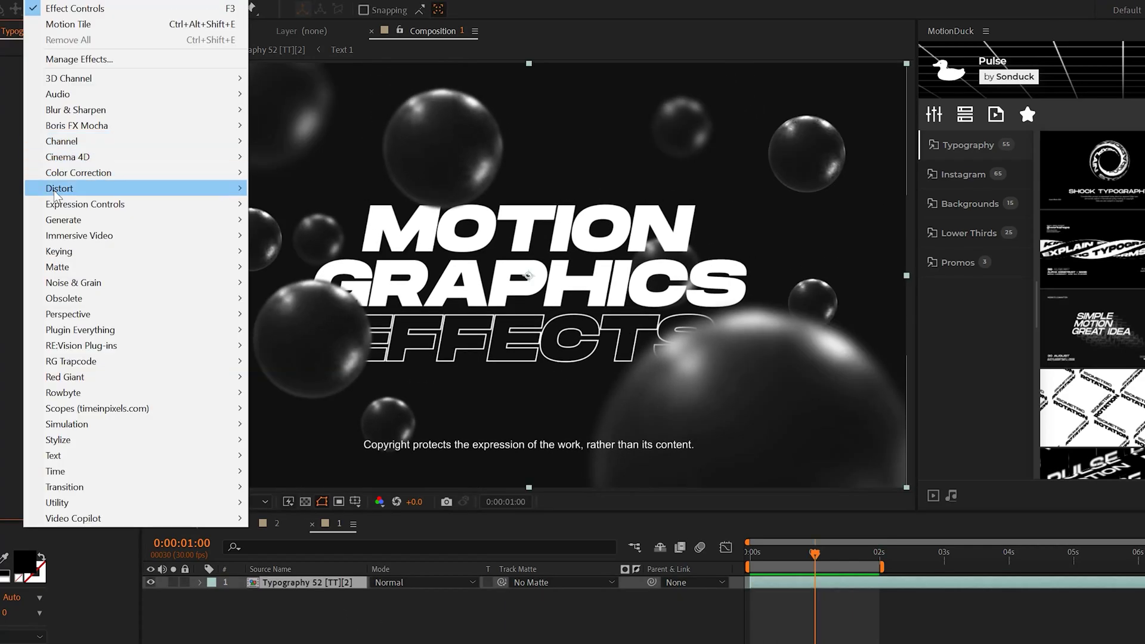
Apply the CC Lens distortion effect to the Typography 52 layer and adjust its lens size.
mouse_move(77, 192)
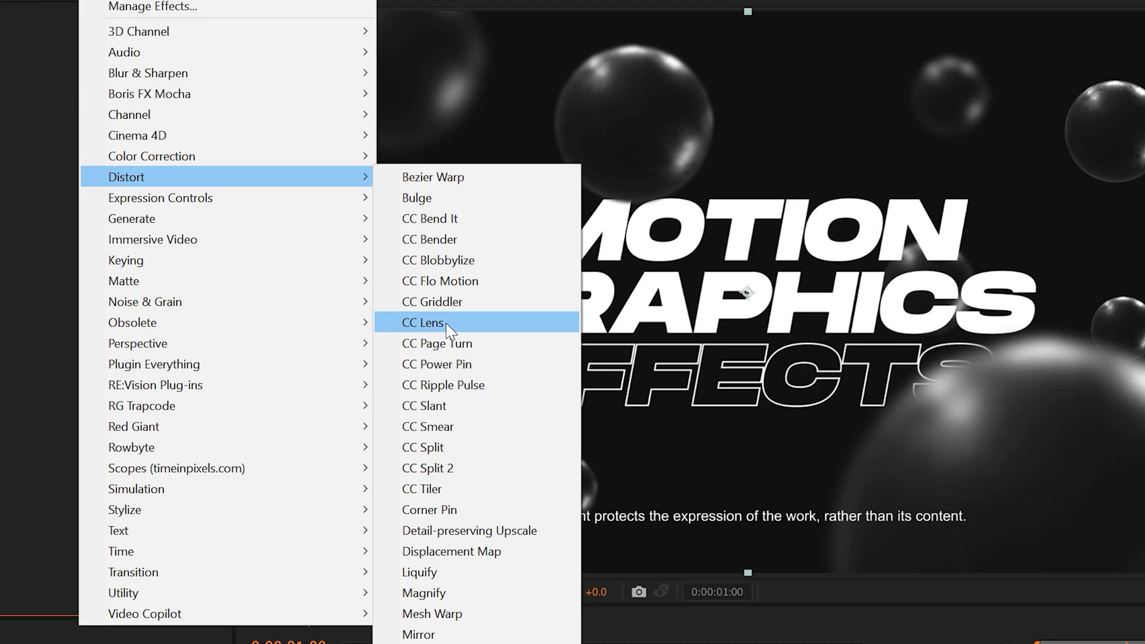
left_click(488, 321)
left_click_drag(98, 43, 211, 43)
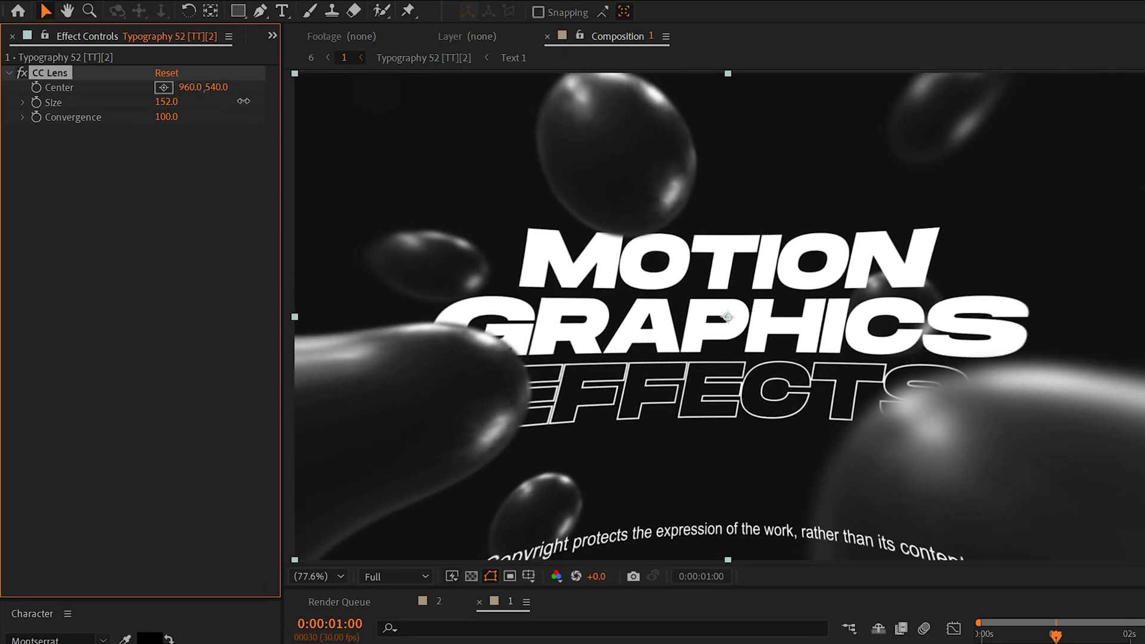
left_click_drag(262, 100, 332, 103)
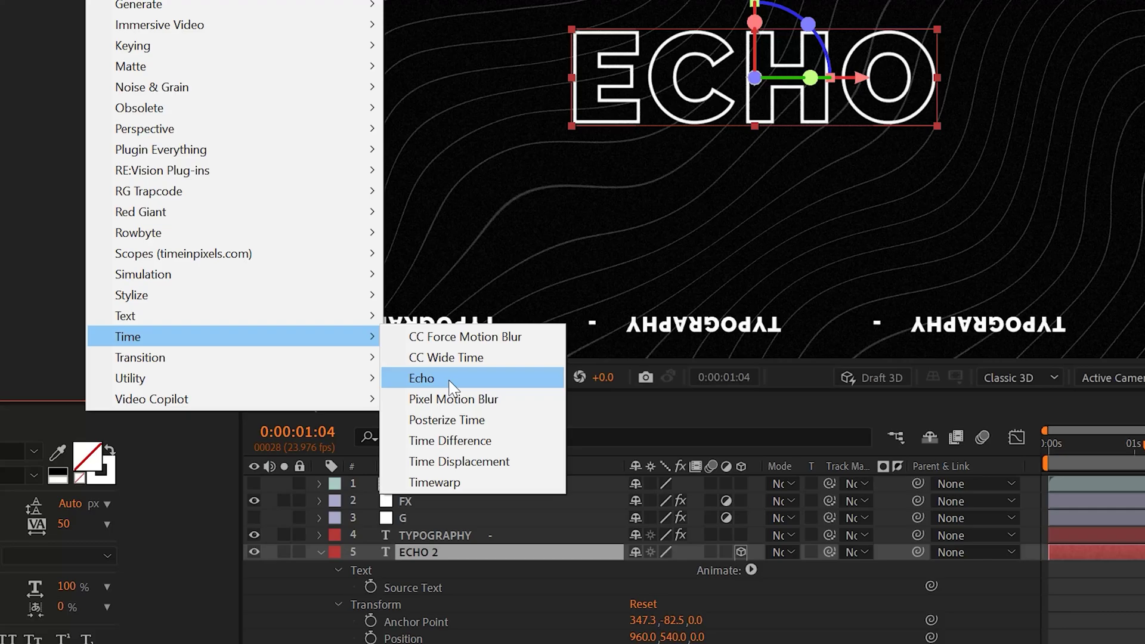
Apply the Echo time effect to the ECHO text layer, set the number of echoes to 8 and lower the decay.
left_click(451, 385)
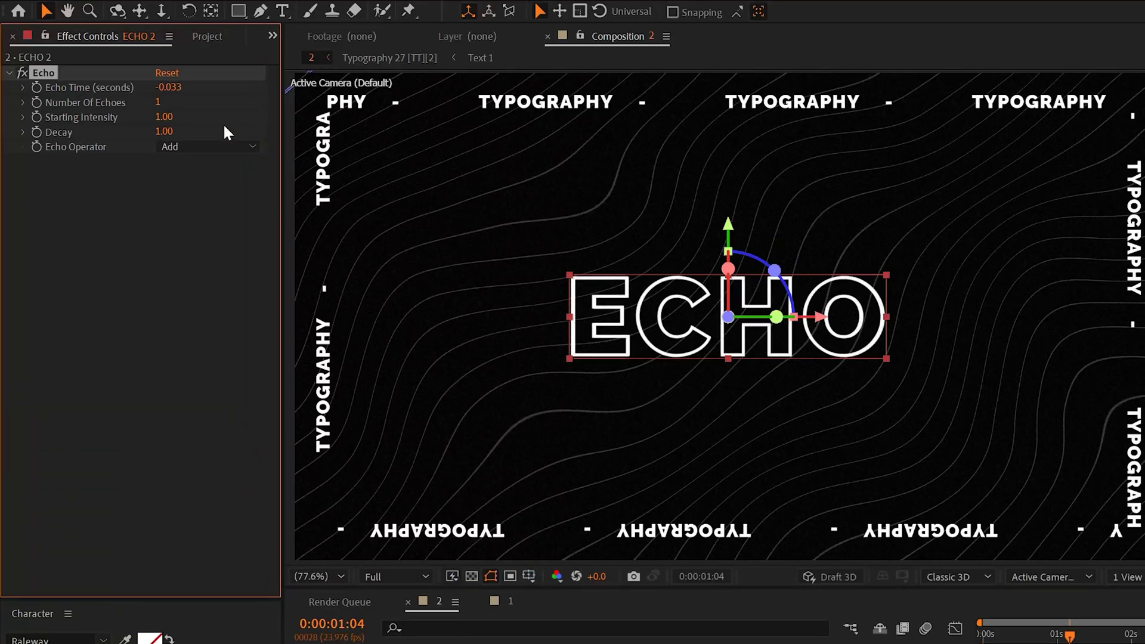
left_click(158, 103)
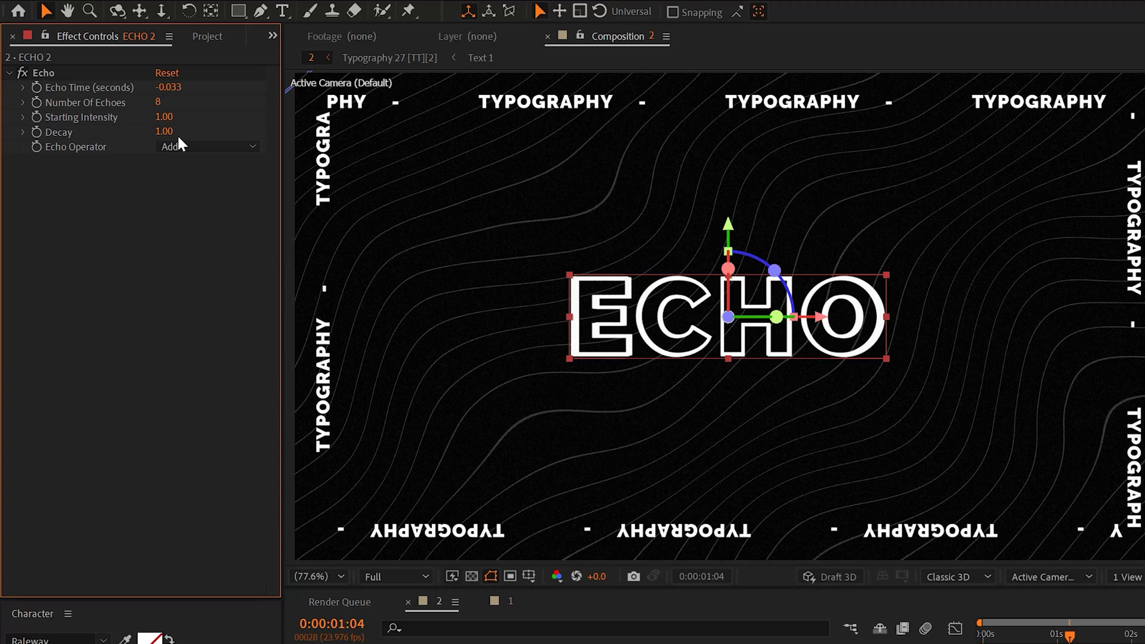
left_click_drag(166, 132, 145, 131)
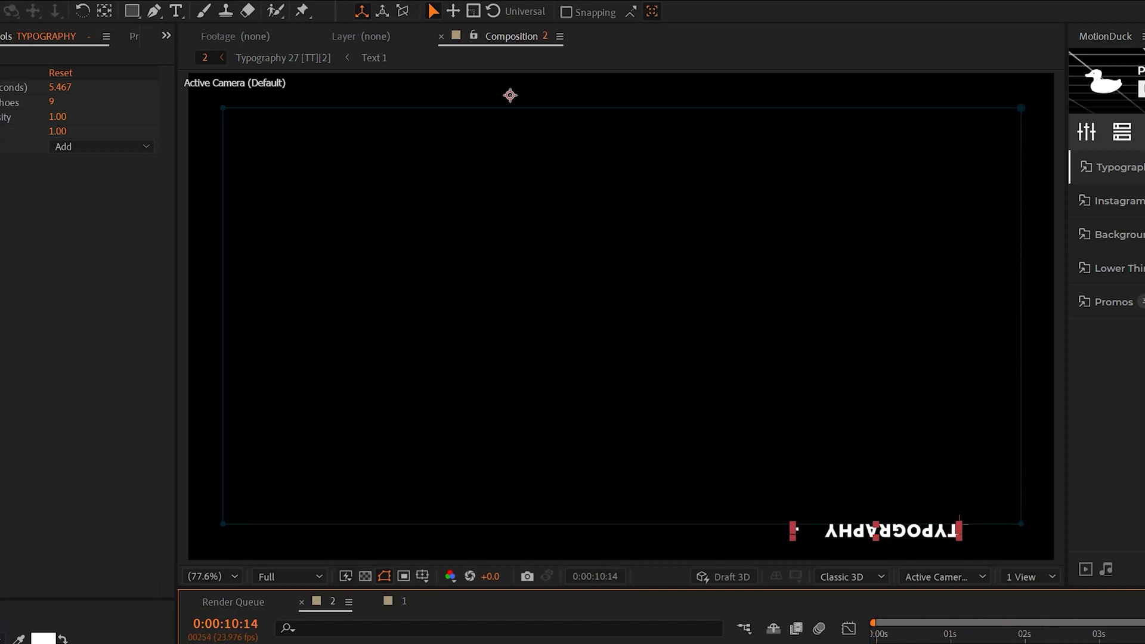
Toggle the Echo effect on the TYPOGRAPHY text layer.
left_click(25, 72)
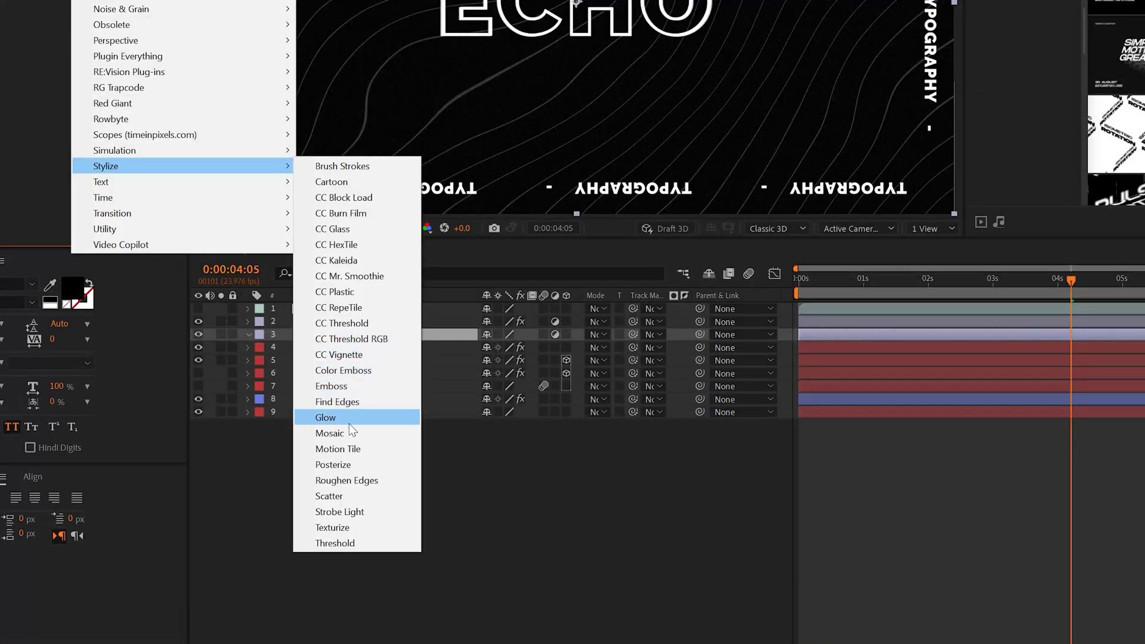
Apply a Glow effect to adjustment layer G and duplicate it, giving the copy a Glow Radius of 232.
left_click(348, 420)
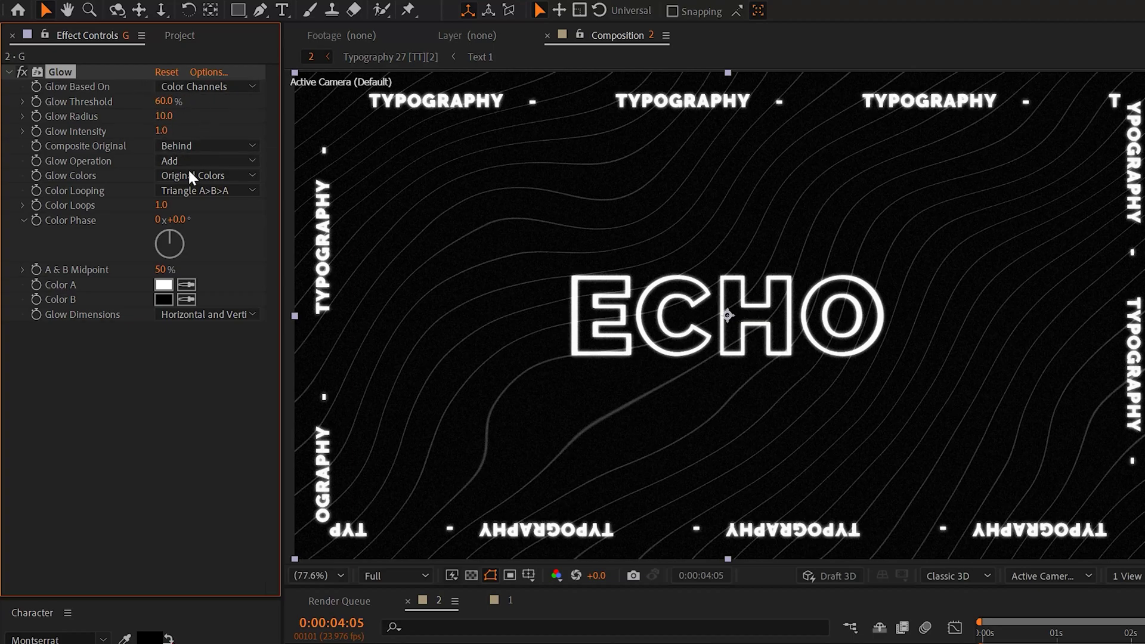
left_click(34, 12)
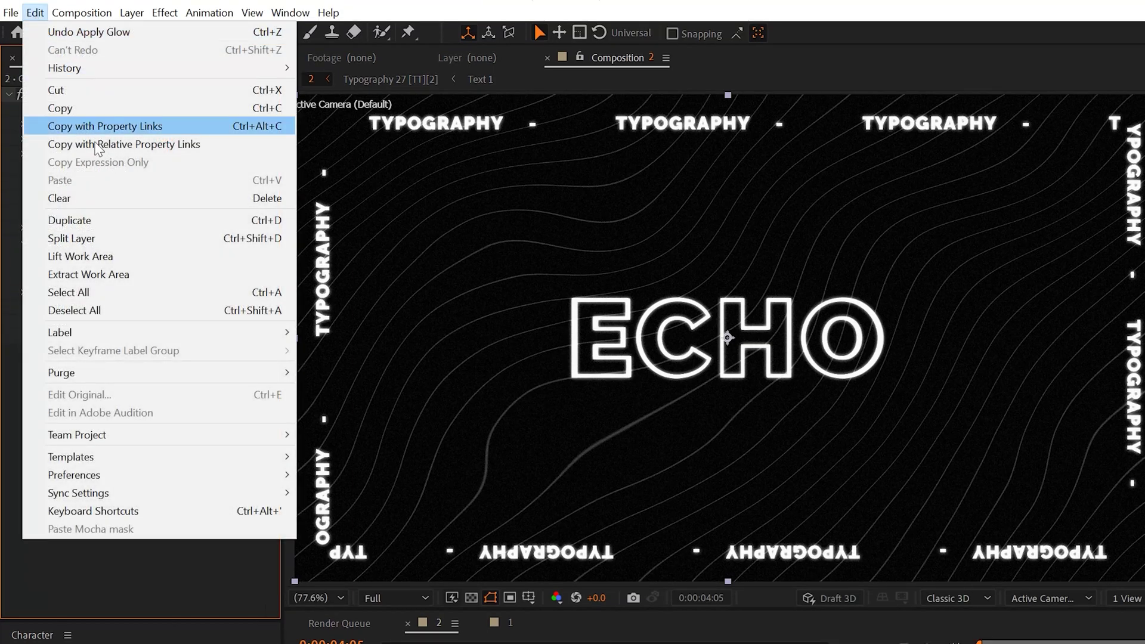
left_click(88, 221)
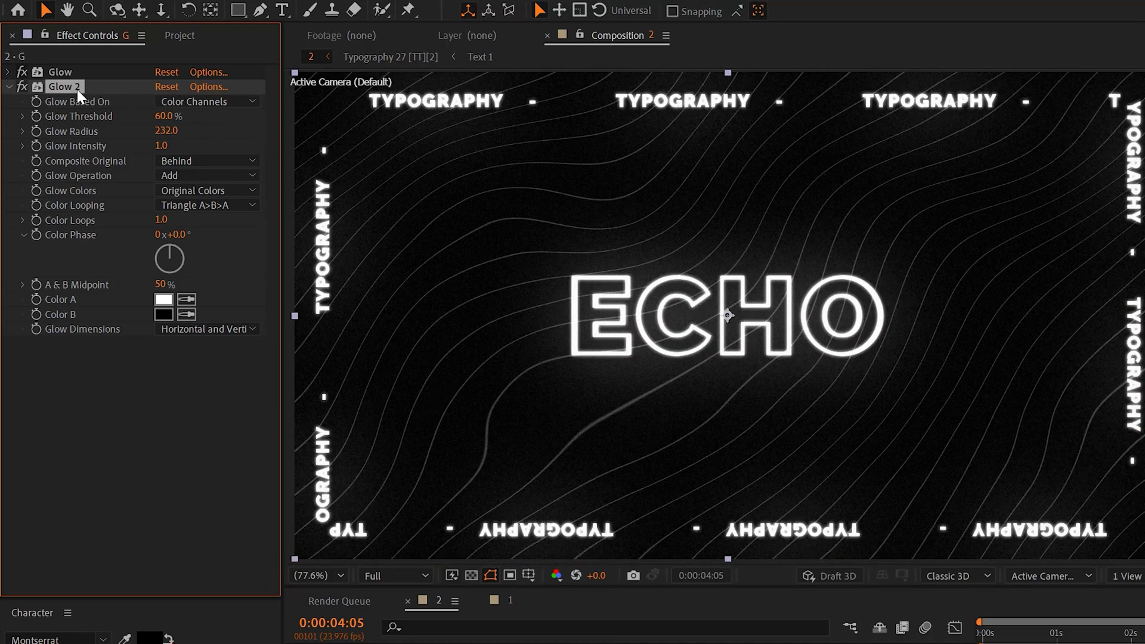
Duplicate the second glow on layer G and set the new copy's Glow Radius to 500.
key("ctrl+d")
left_click(9, 86)
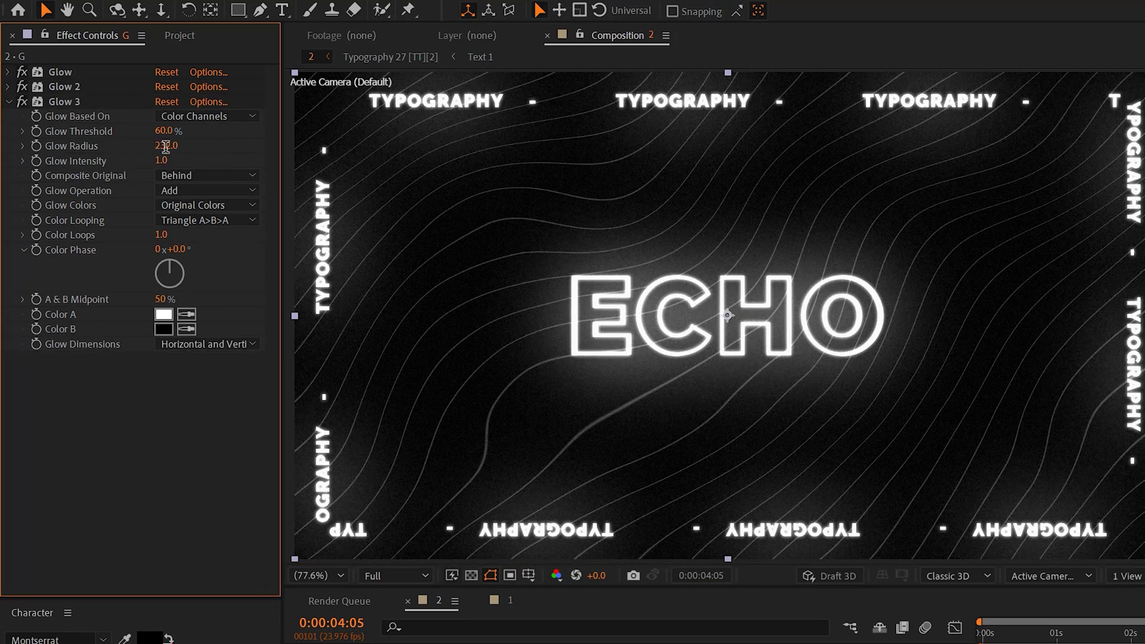
key("Return")
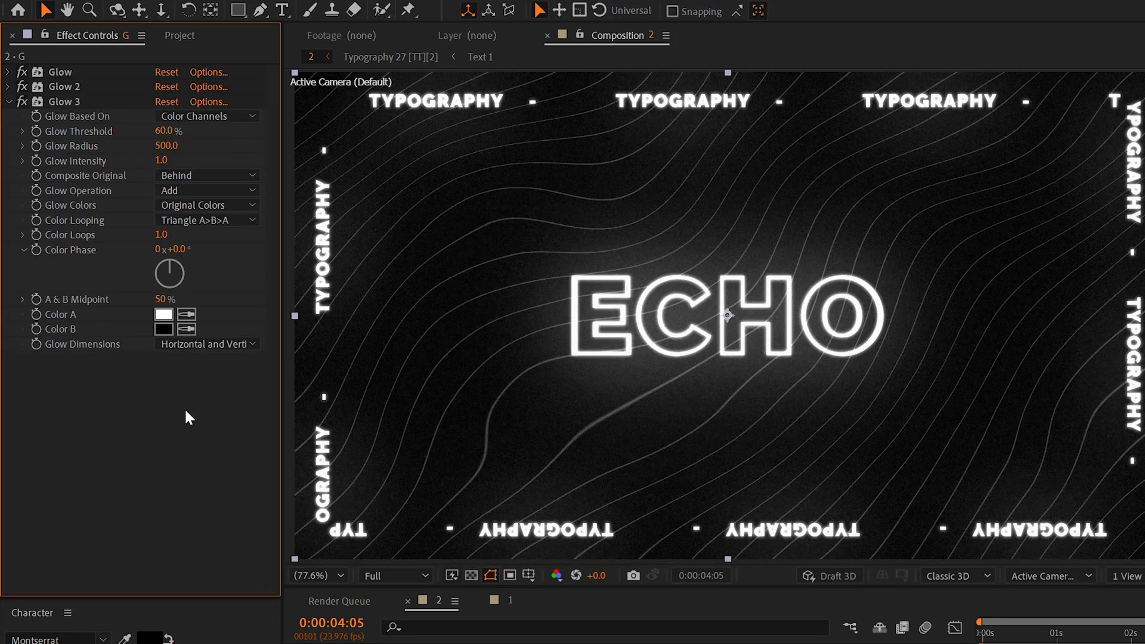
Add a wiggle expression to the Glow Radius of Glow 2.
left_click(9, 87)
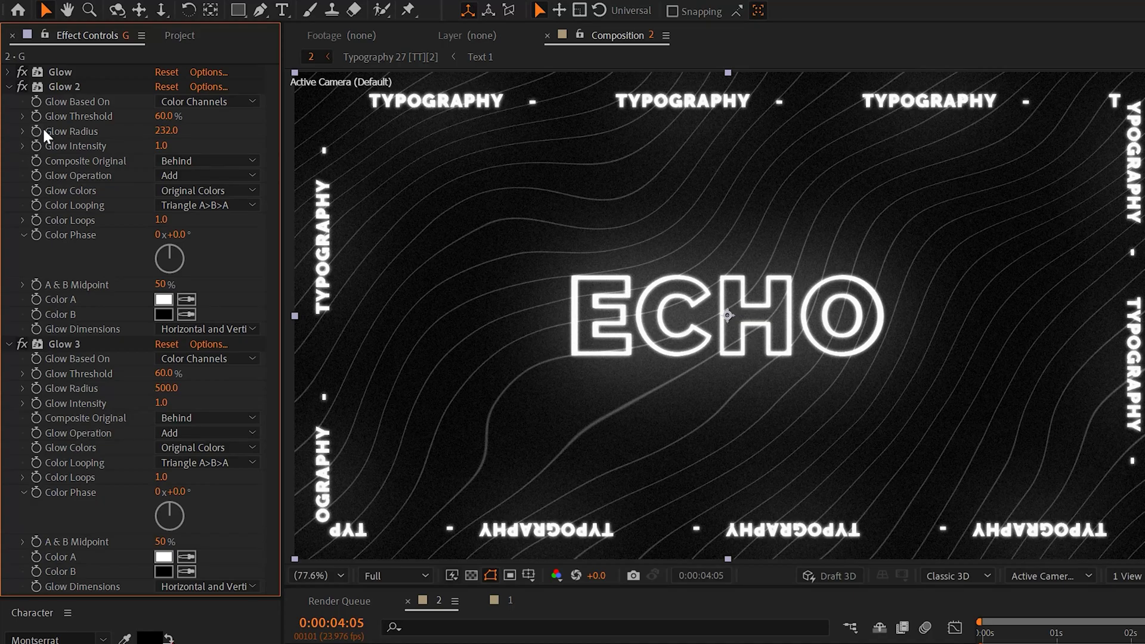
left_click(34, 129, "alt")
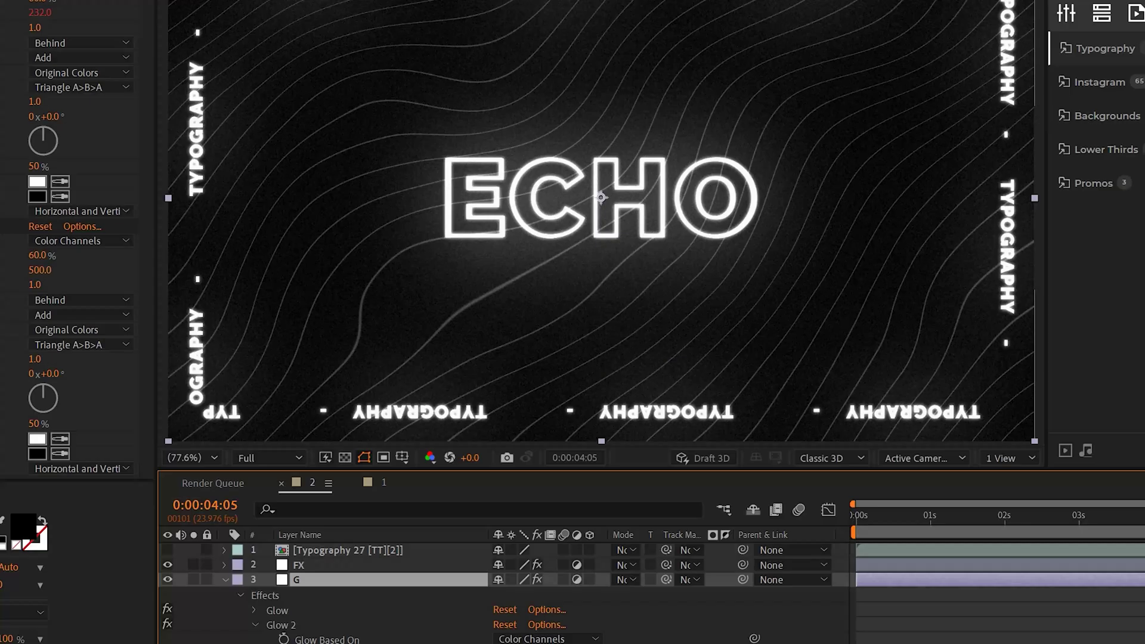
type("wigg")
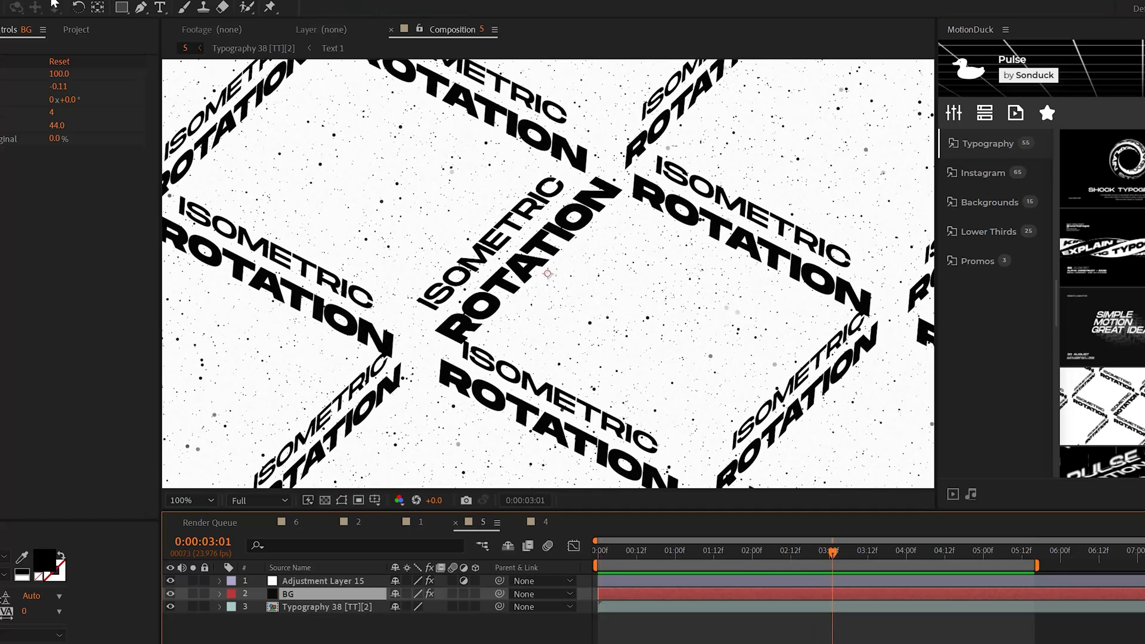
Apply the CC Star Burst simulation effect to the BG layer in composition 5.
left_click(57, 10)
mouse_move(113, 443)
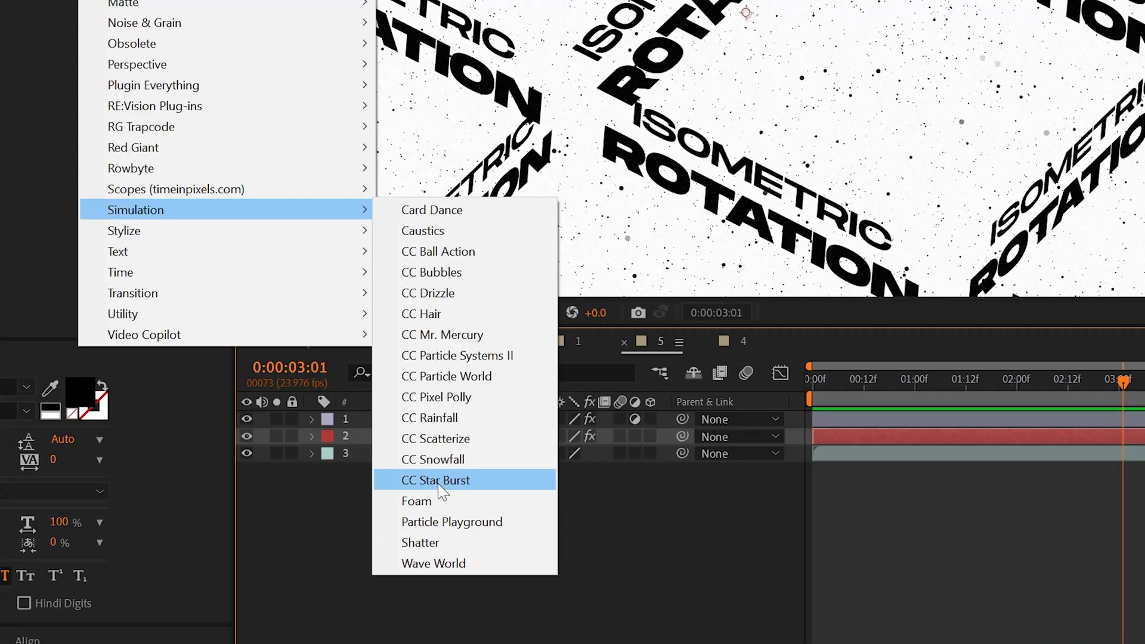
left_click(494, 477)
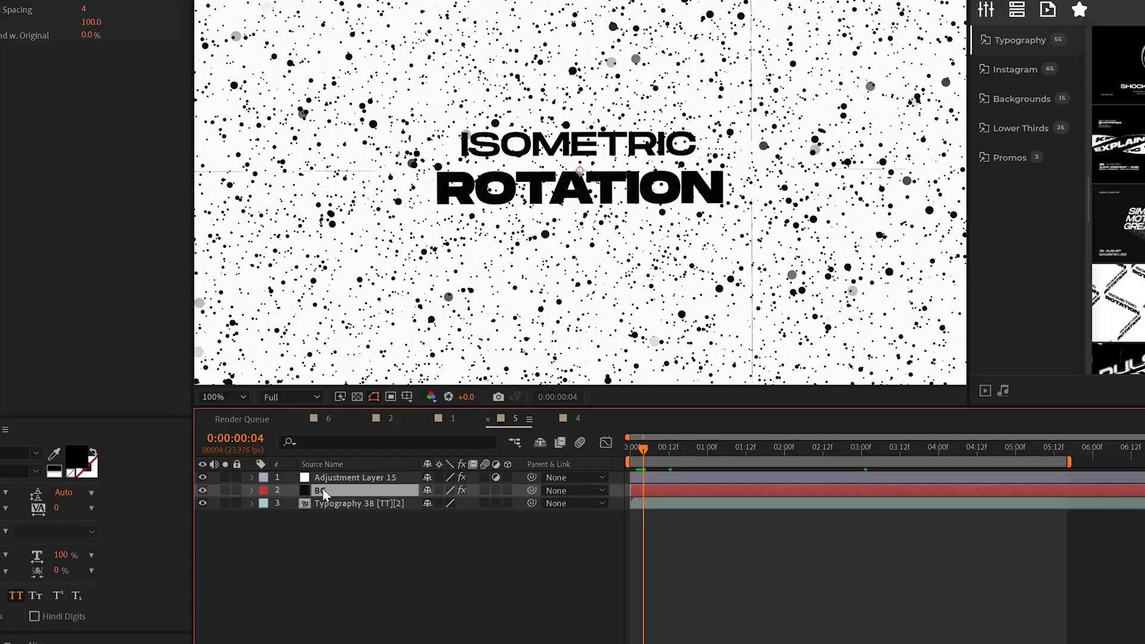
Set the CC Star Burst speed to 0.31 and size to 37, and preview the particle background.
left_click(627, 444)
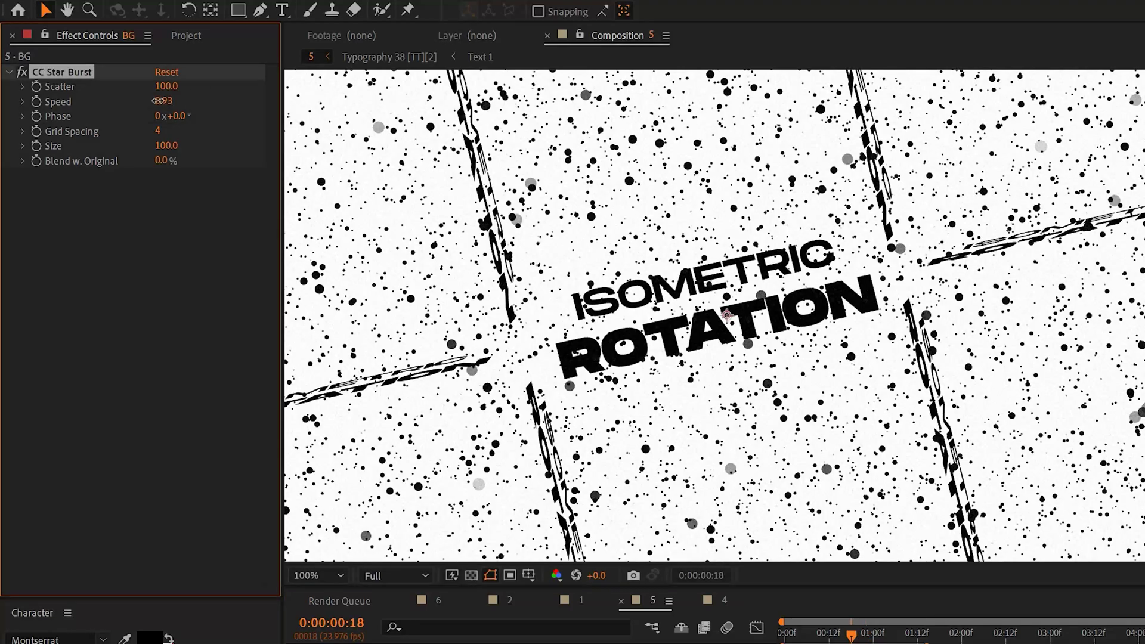
left_click_drag(158, 101, 113, 112)
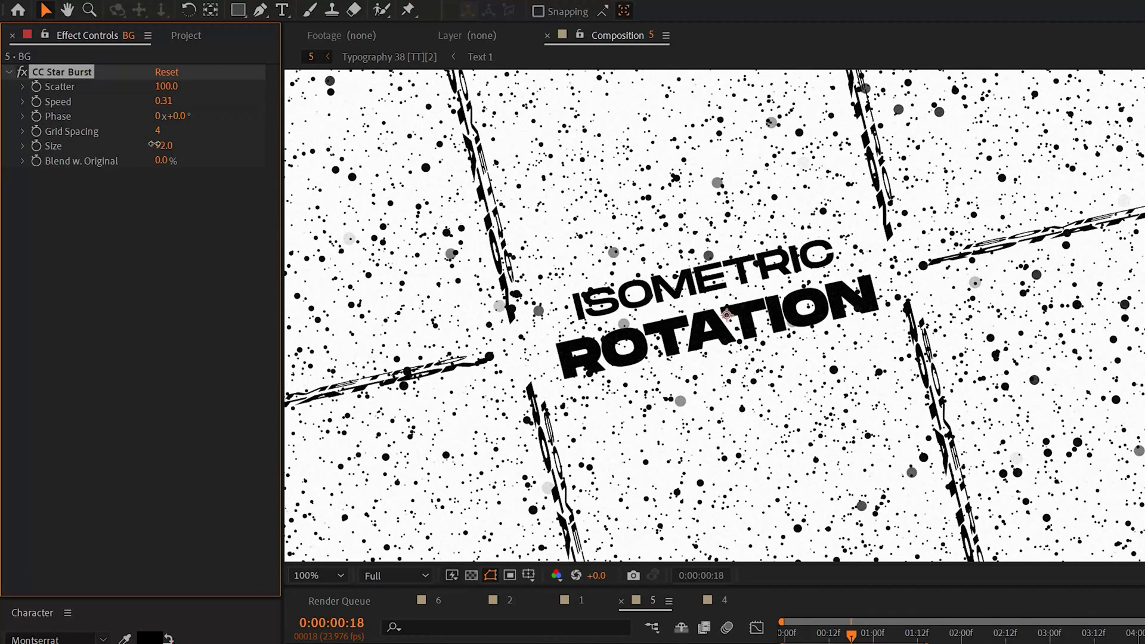
left_click_drag(154, 144, 117, 143)
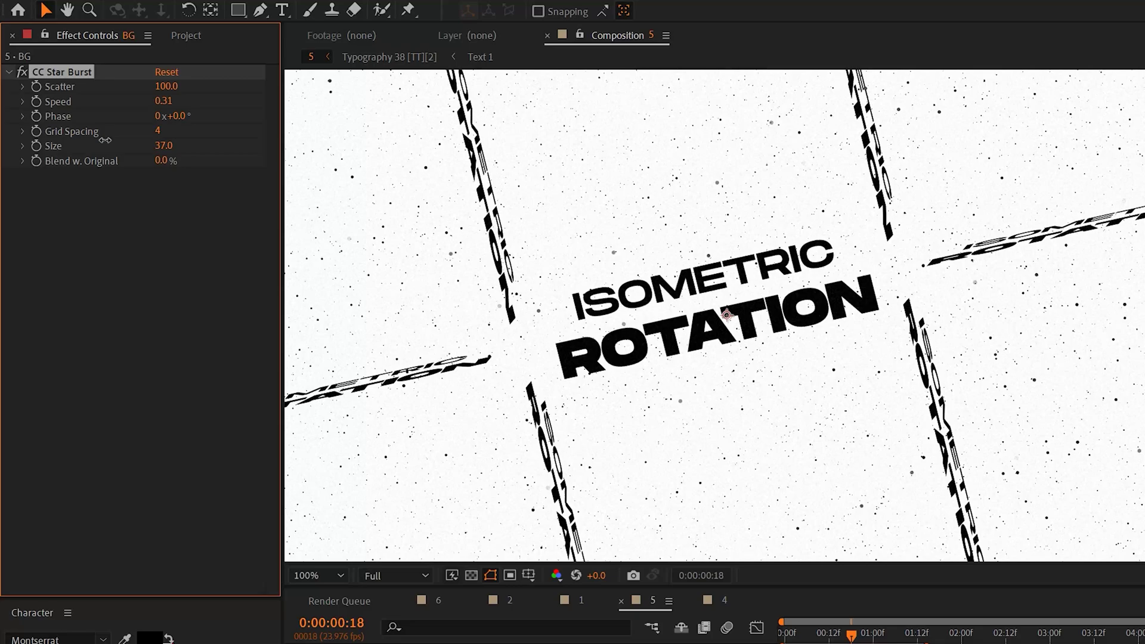
key("space")
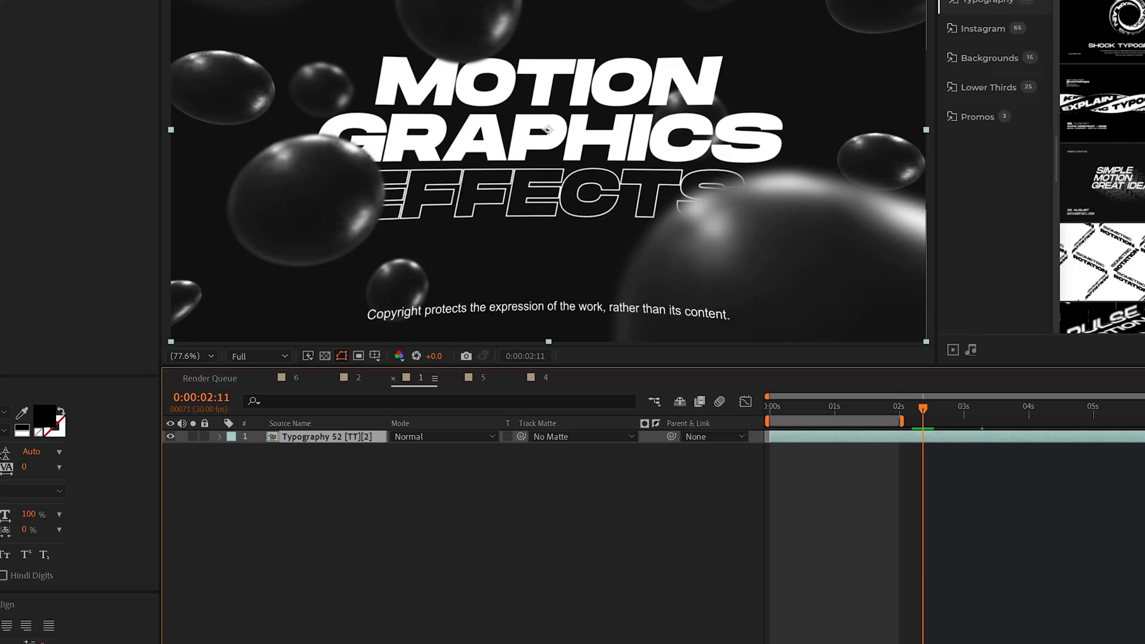
Apply Shift Channels to the Typography 52 layer and set both its green and blue channel sources to Full Off.
left_click(140, 7)
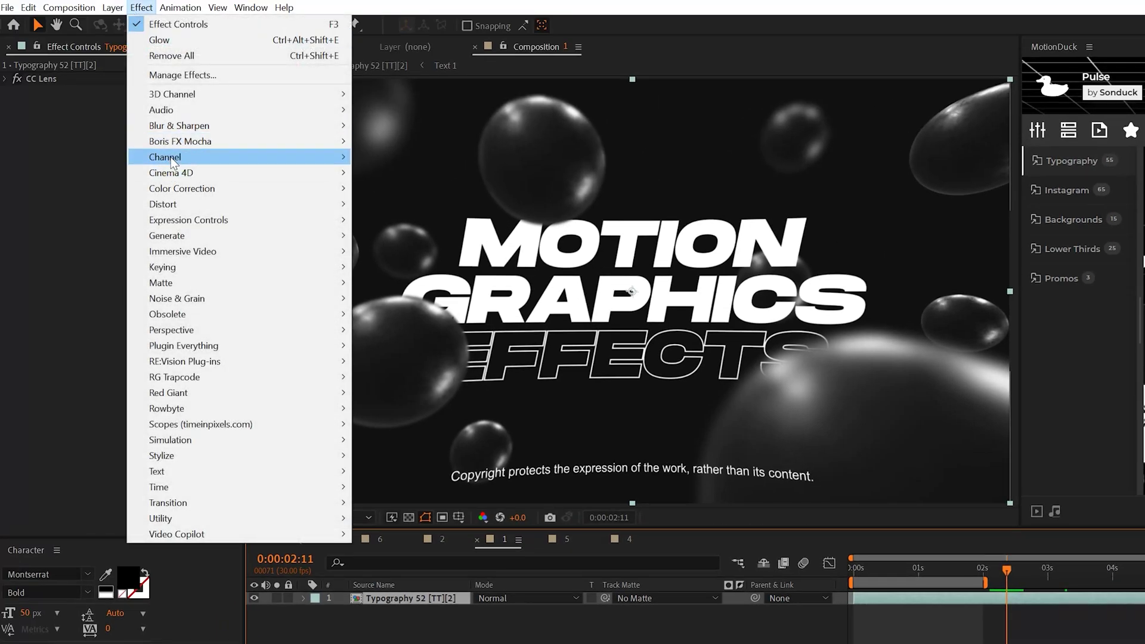
mouse_move(171, 159)
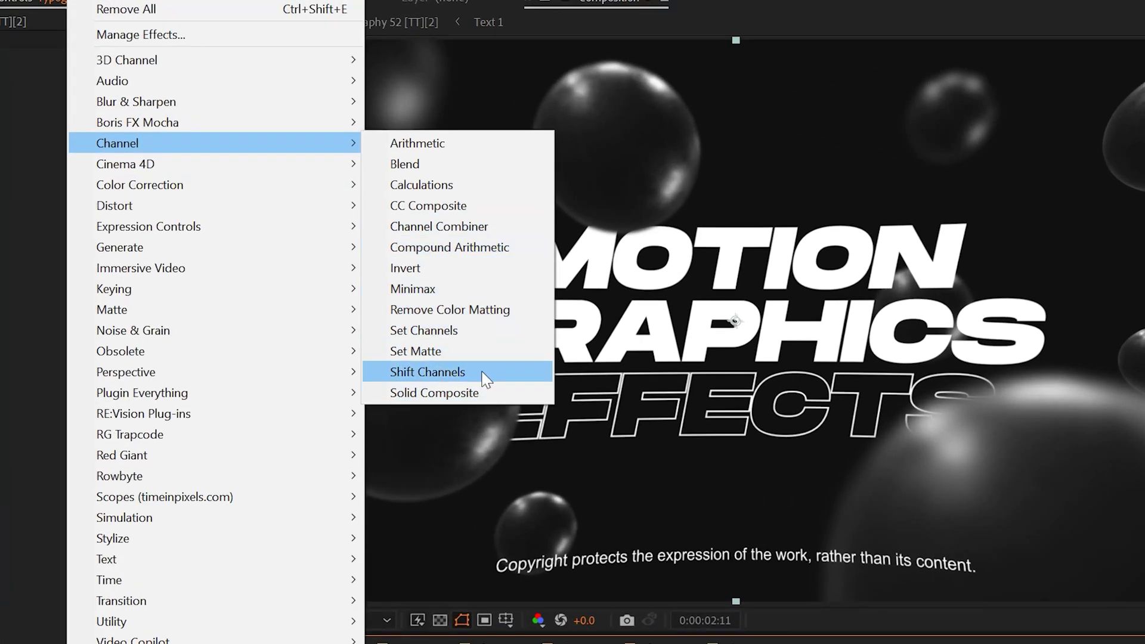
left_click(484, 373)
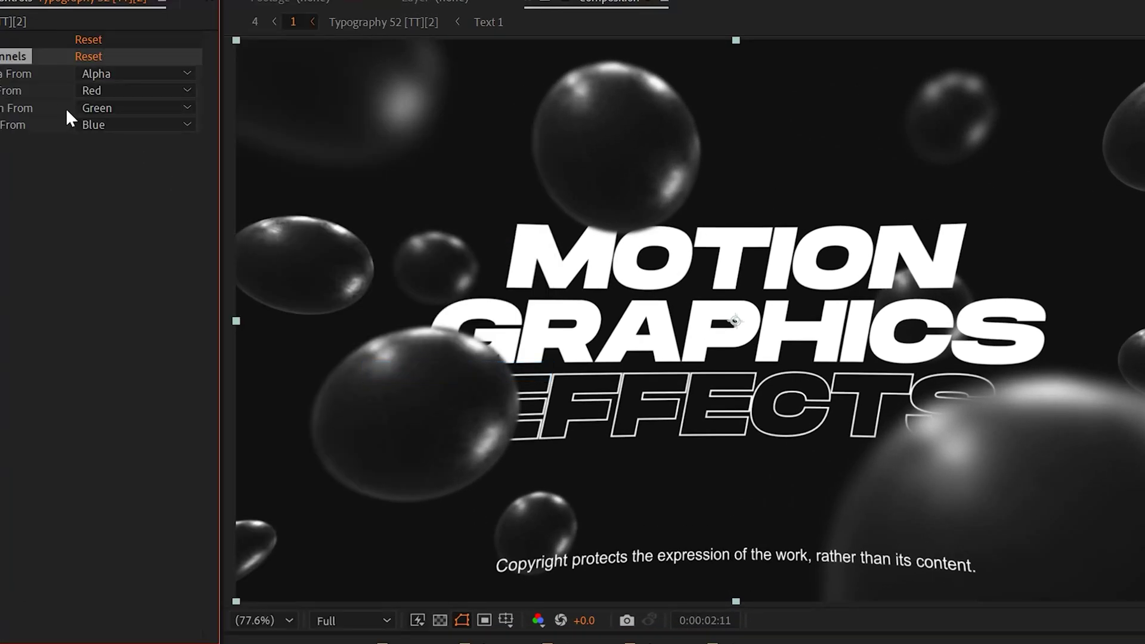
left_click(122, 107)
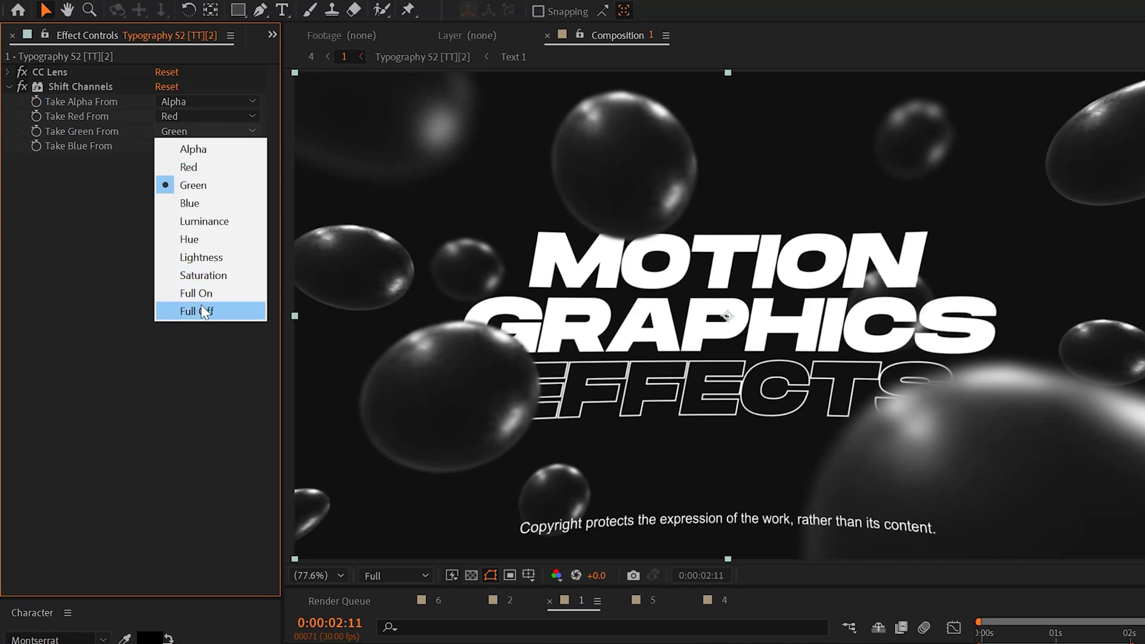
left_click(201, 310)
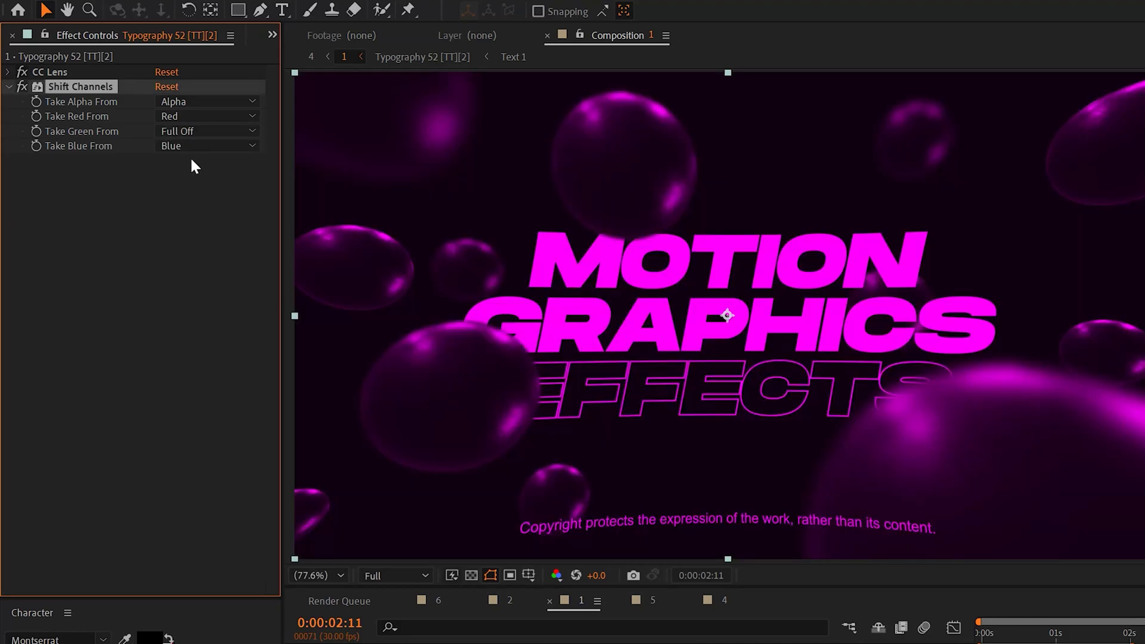
left_click(191, 146)
left_click(203, 326)
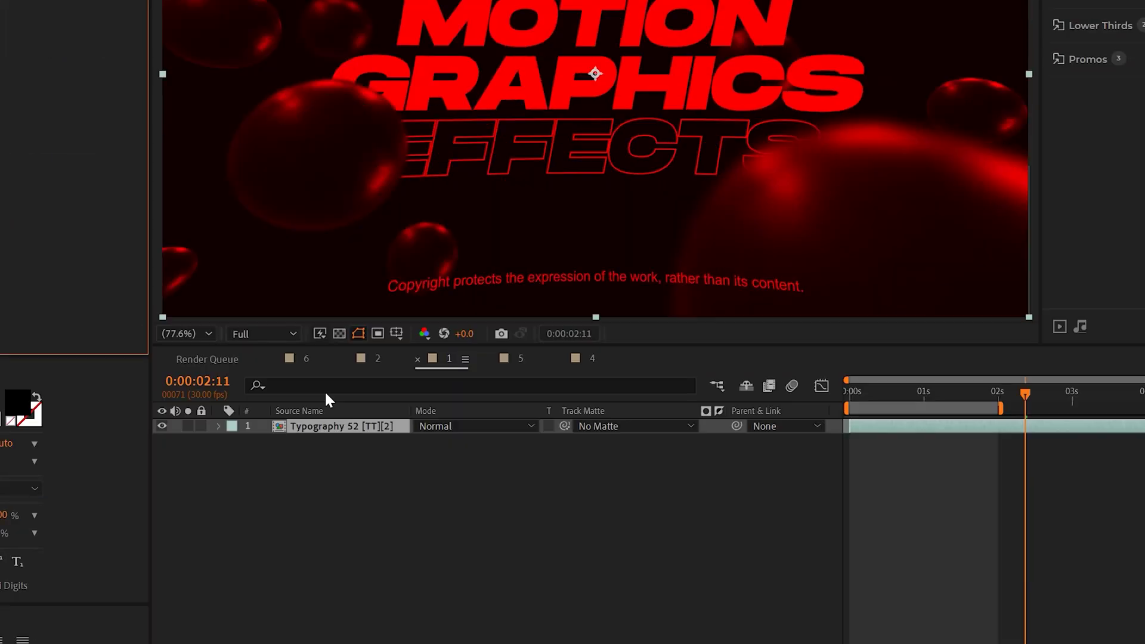
Duplicate the red Typography 52 layer twice, using Shift Channels to keep only green in one copy and only blue in the other.
left_click(323, 426)
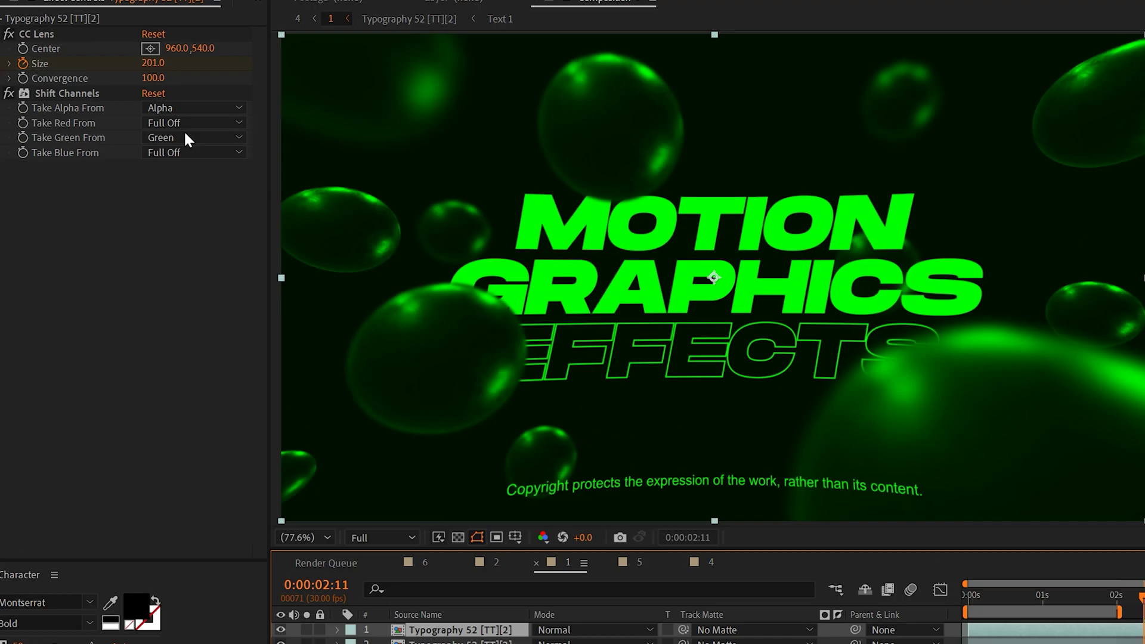
left_click(196, 190)
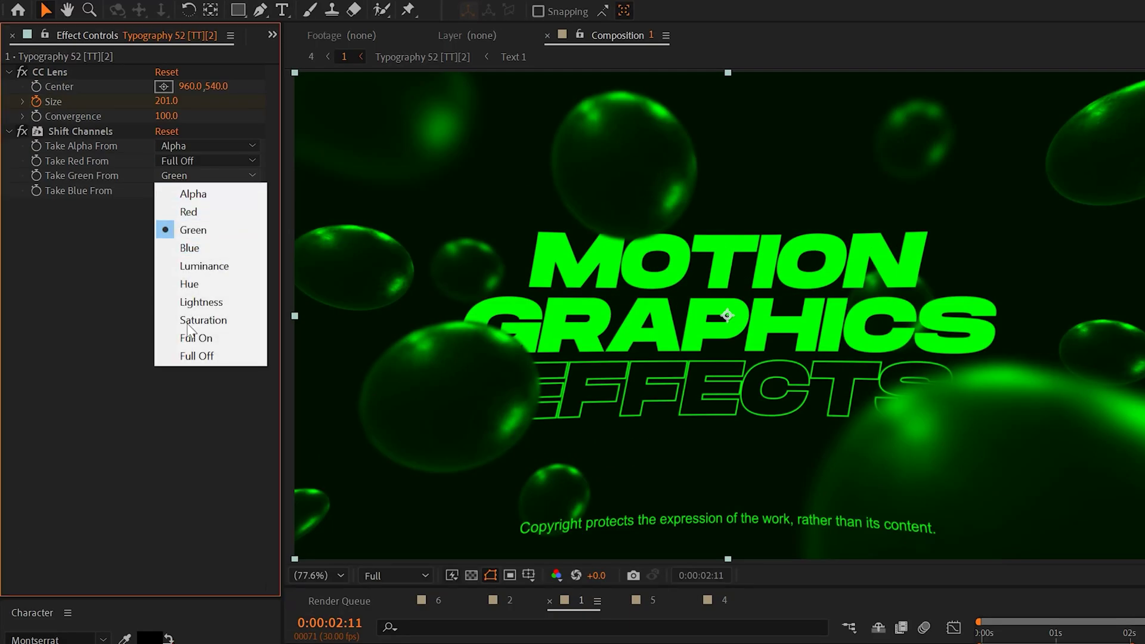
left_click(197, 357)
left_click(191, 190)
left_click(190, 260)
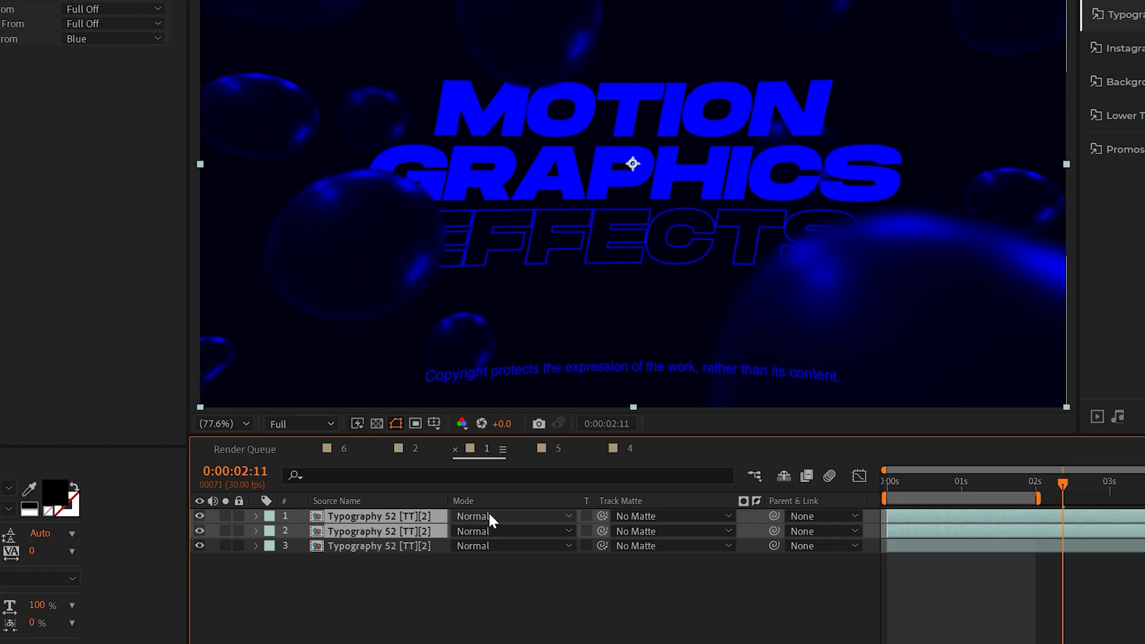
Set the blending mode of the upper two Typography 52 layers to Screen.
left_click(488, 516)
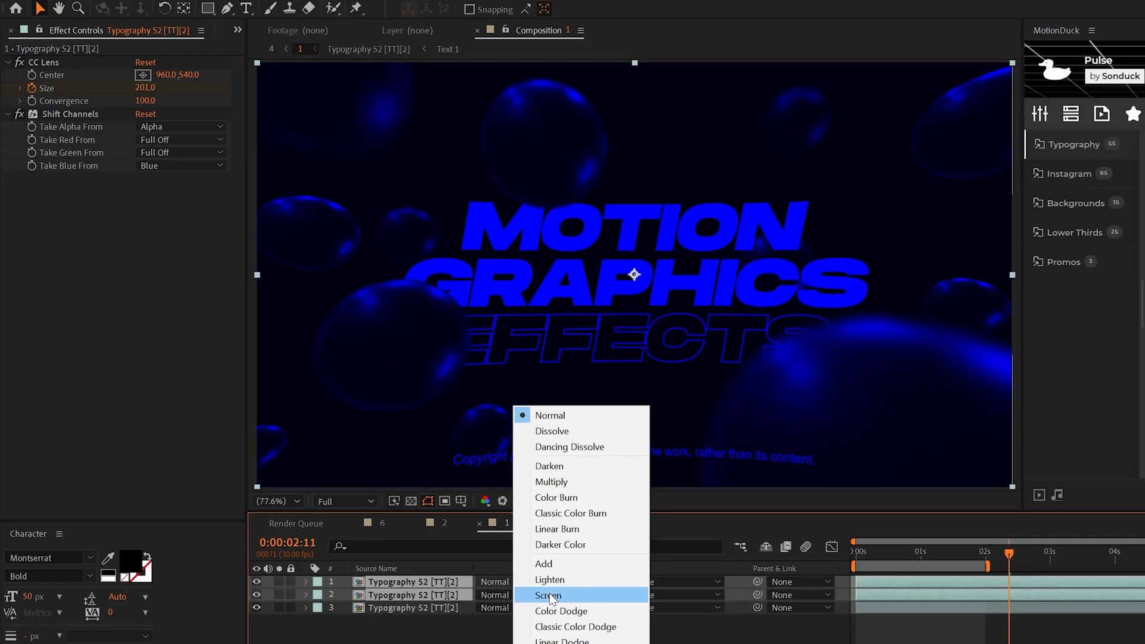
left_click(549, 531)
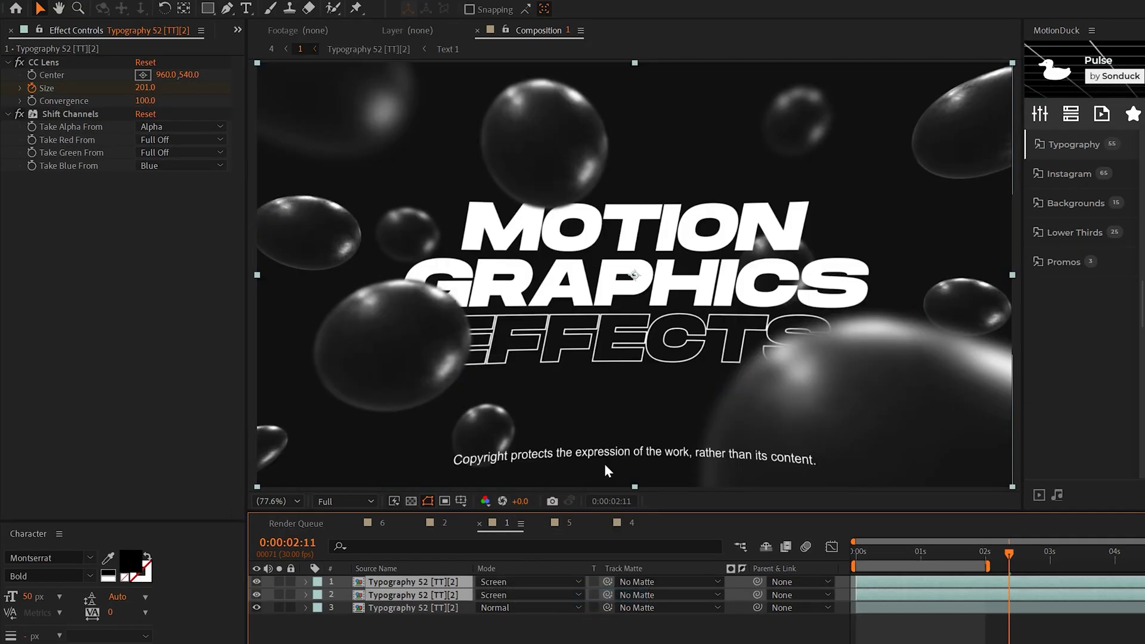
key("ctrl+shift+a")
Reveal the Position properties of all three Typography 52 layers in the timeline.
left_click(408, 594)
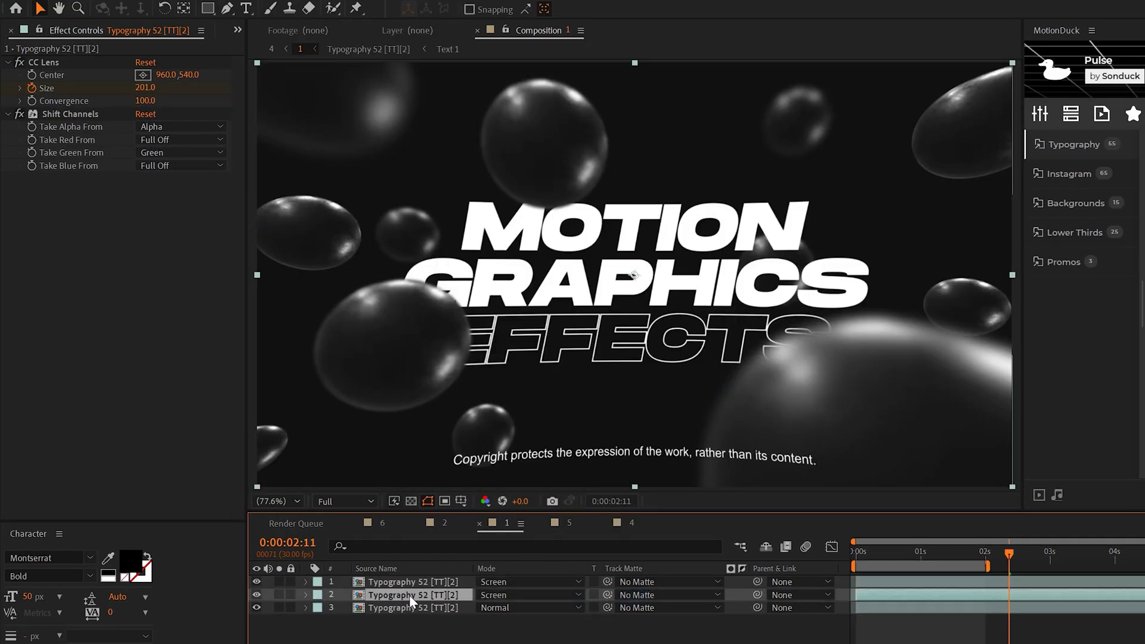
key("p")
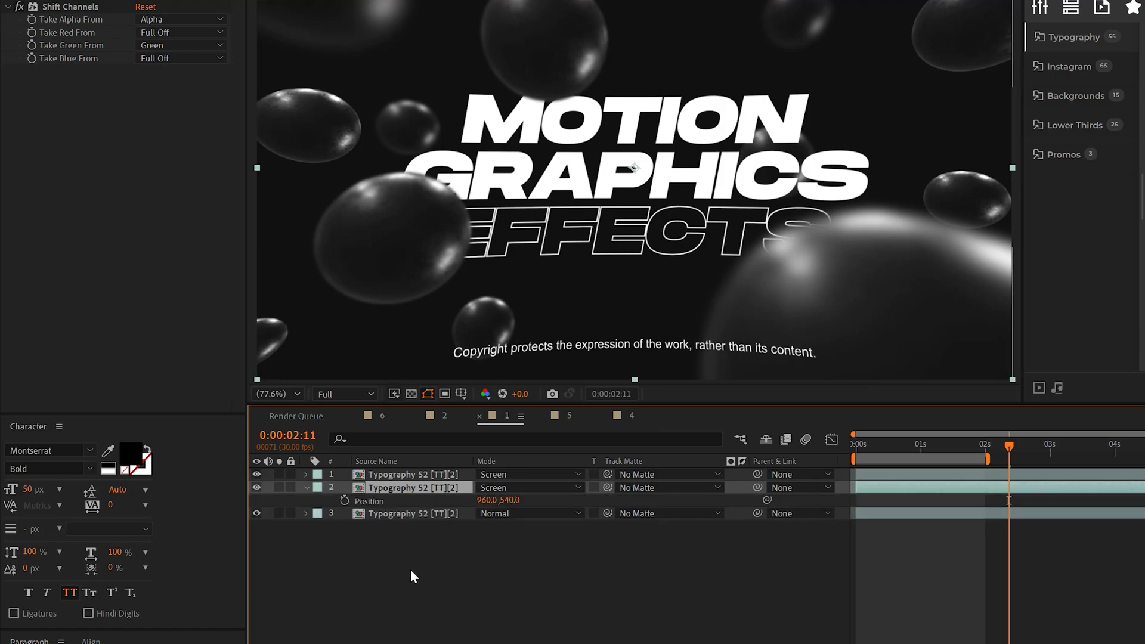
key("ctrl+a")
key("p")
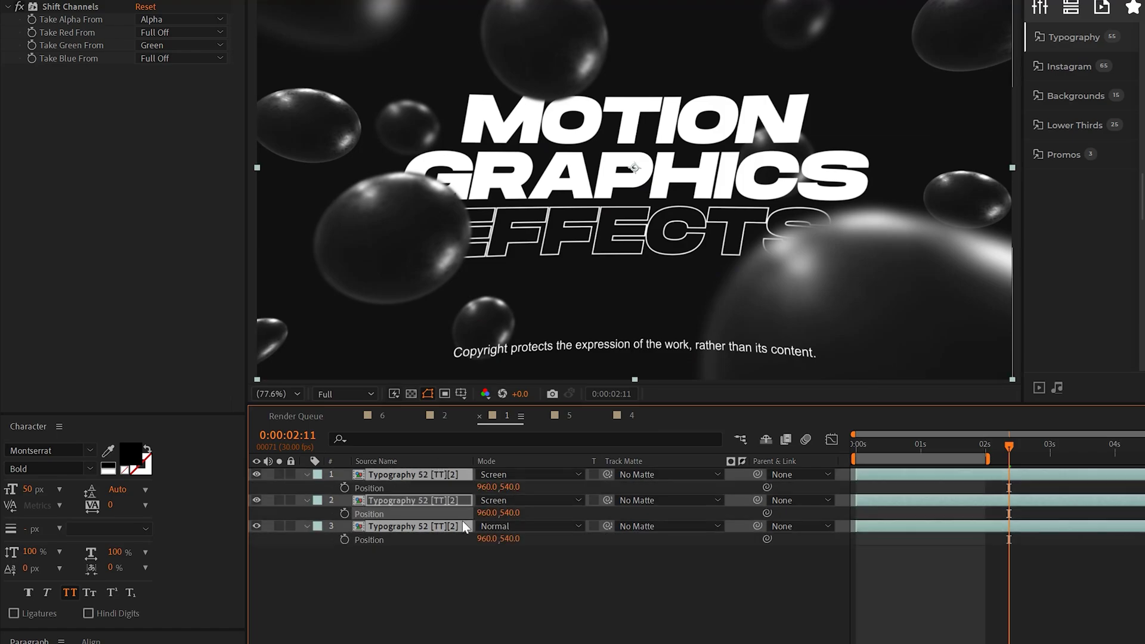
key("ctrl+shift+a")
Test position offsets on the upper two Typography 52 layers and set the bottom layer's position to 960, 542.
left_click_drag(480, 512, 514, 487)
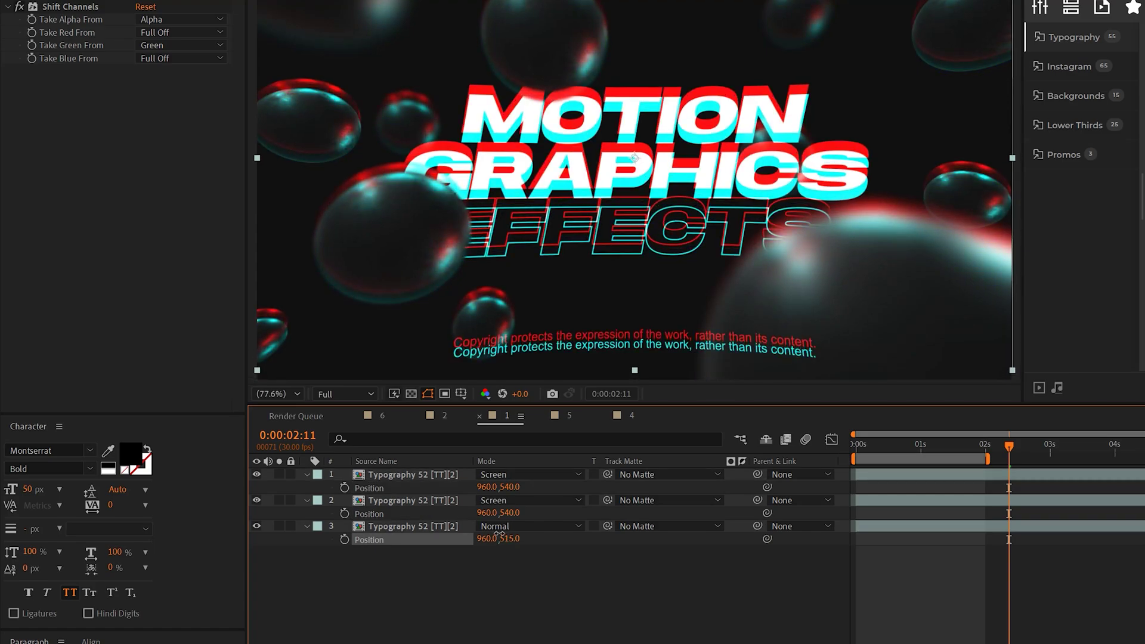
left_click_drag(512, 538, 521, 530)
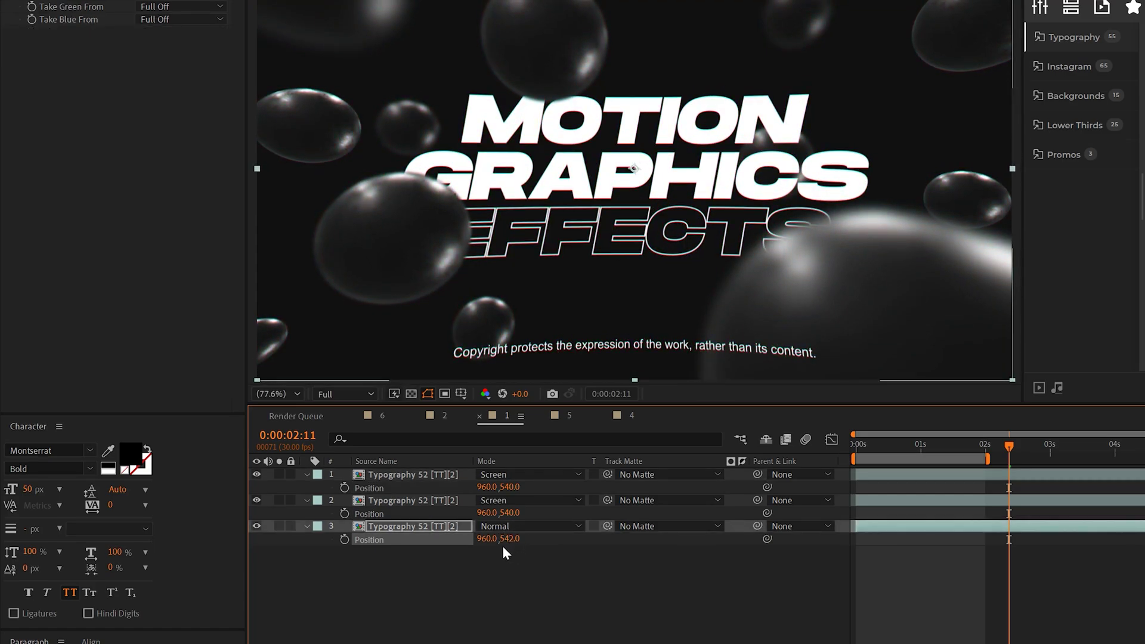
Add the expression wiggle(10,3) to the bottom Typography 52 layer's Position.
left_click(344, 540, "alt")
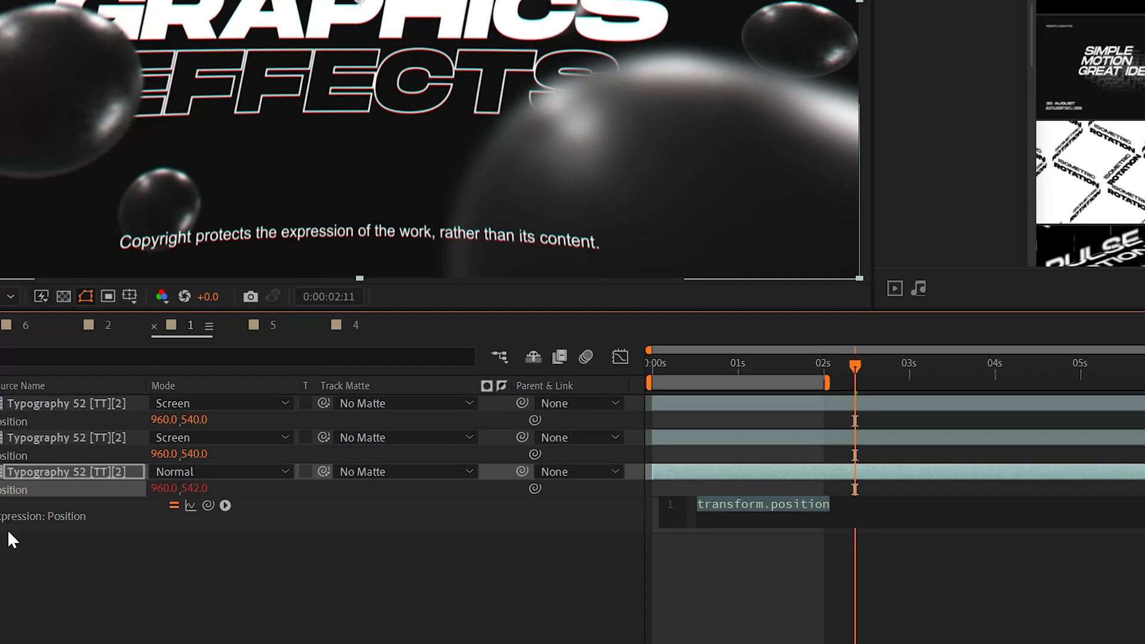
type("wiggle")
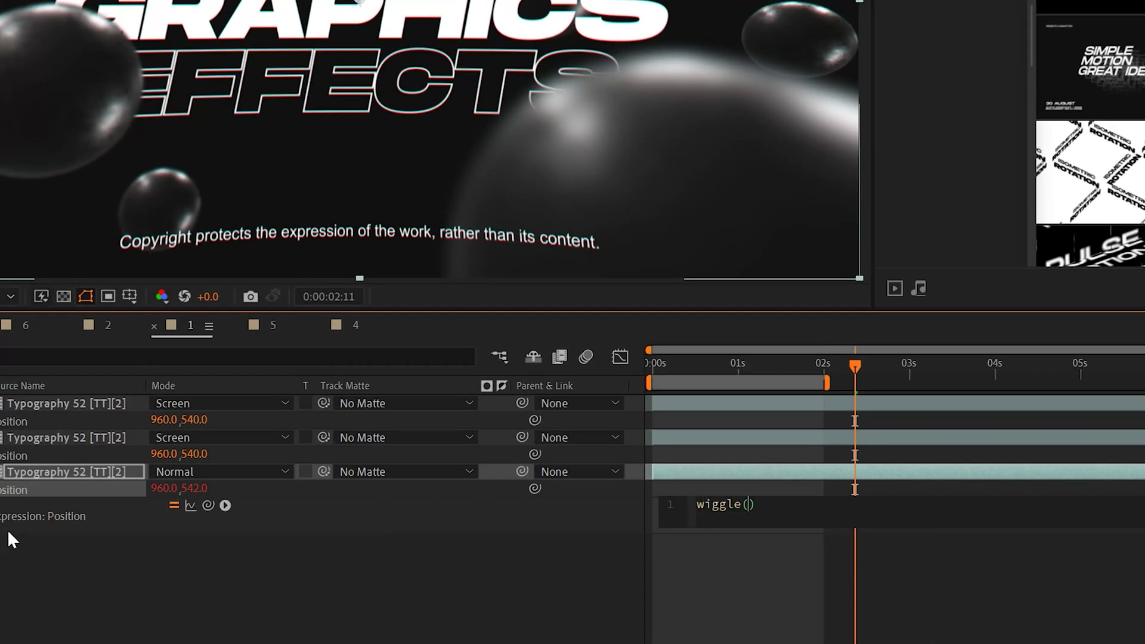
type("(10,3")
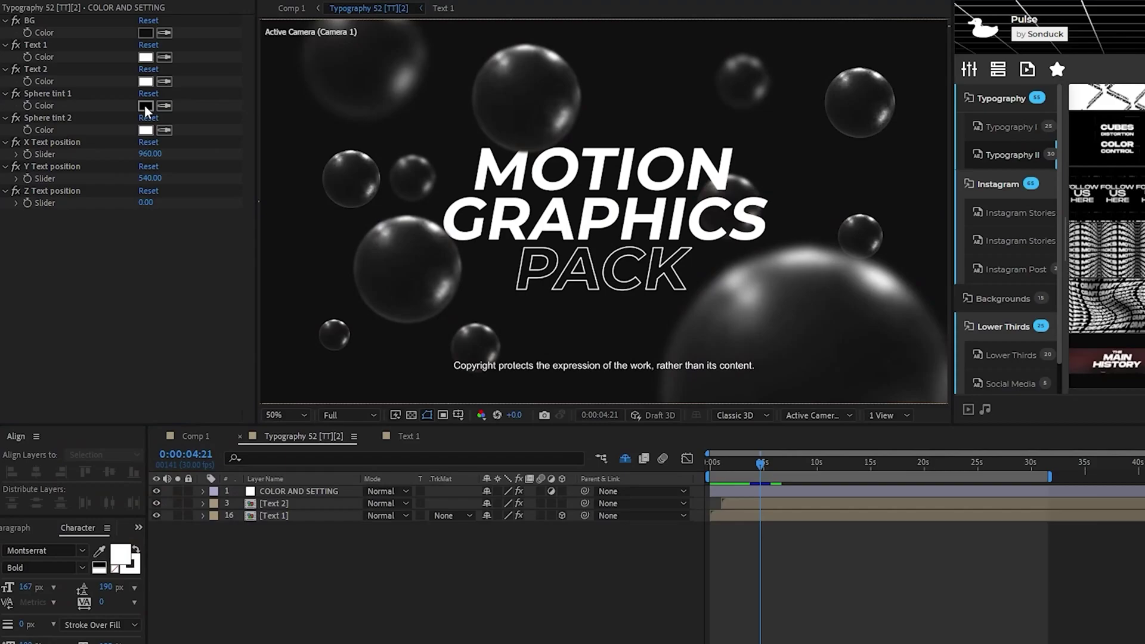
Change the Sphere tint 1 color in the Typography 52 composition's COLOR AND SETTING controls.
left_click_drag(137, 513, 171, 470)
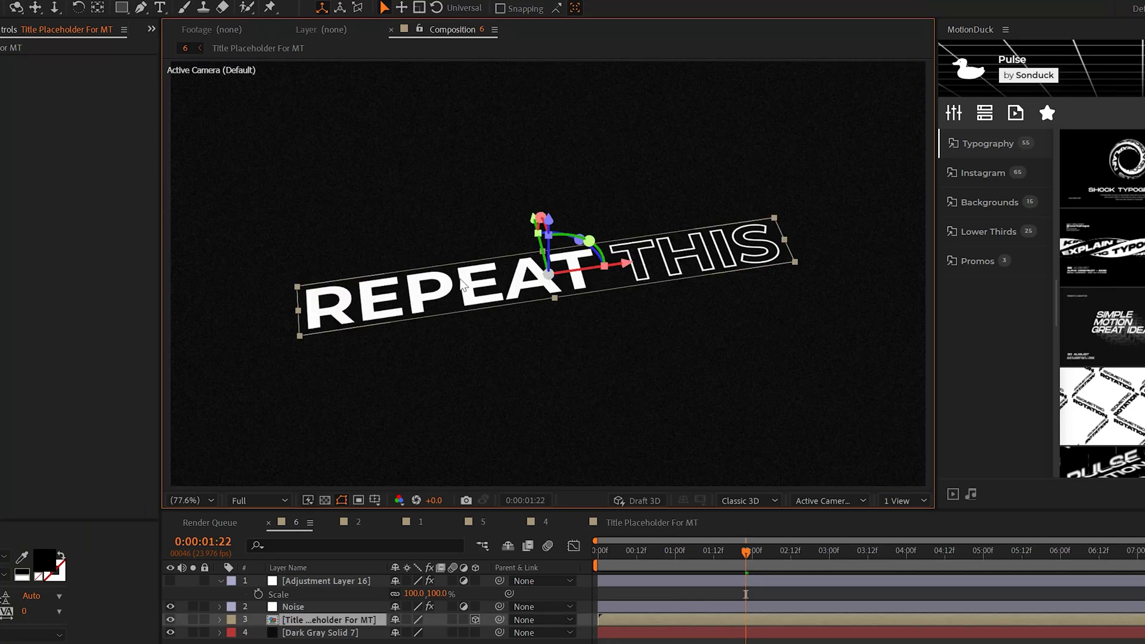
Open the Title Placeholder For MT precomp, check its composition settings and return to composition 6.
double_click(296, 624)
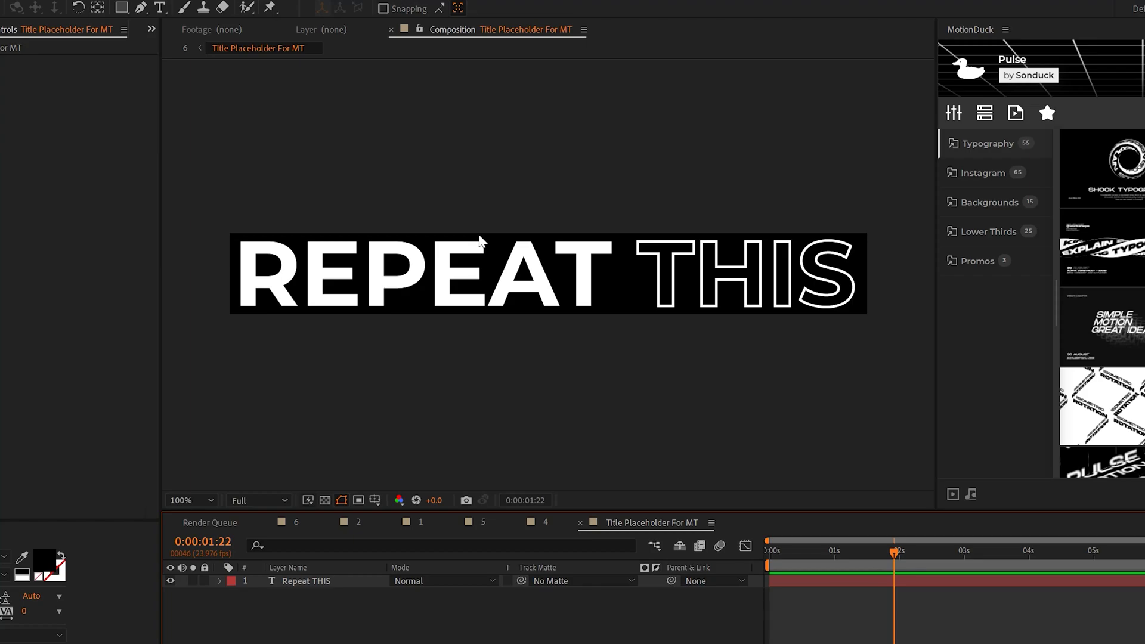
key("ctrl+k")
key("Escape")
left_click(297, 523)
Apply Motion Tile to the Title Placeholder For MT layer with Output Width 880 and Output Height 2980.
left_click(83, 10)
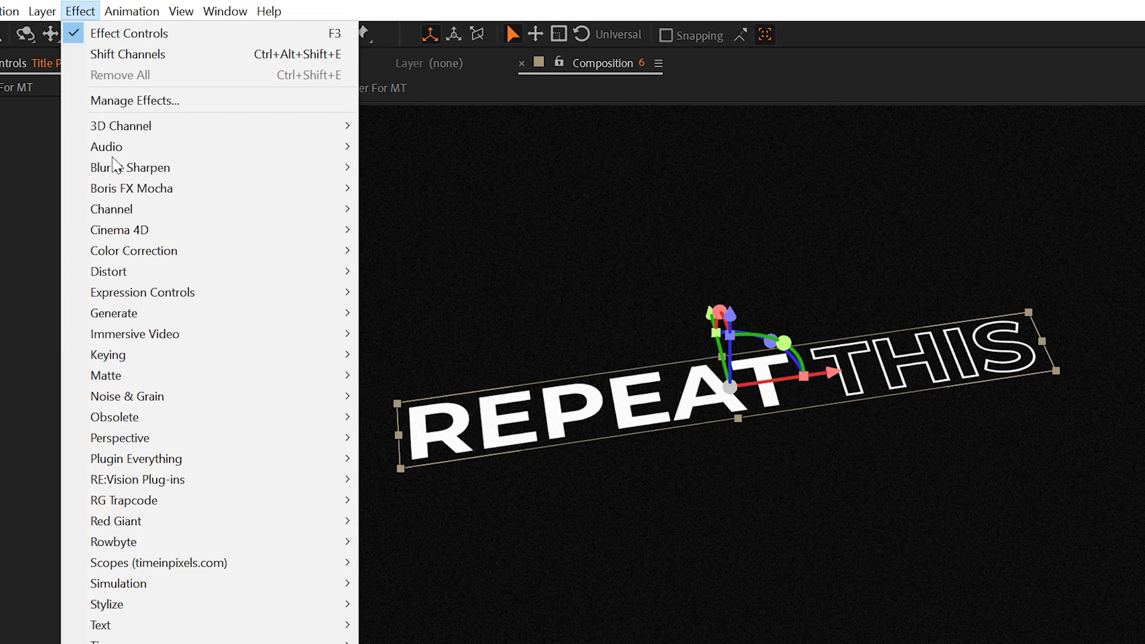
mouse_move(130, 310)
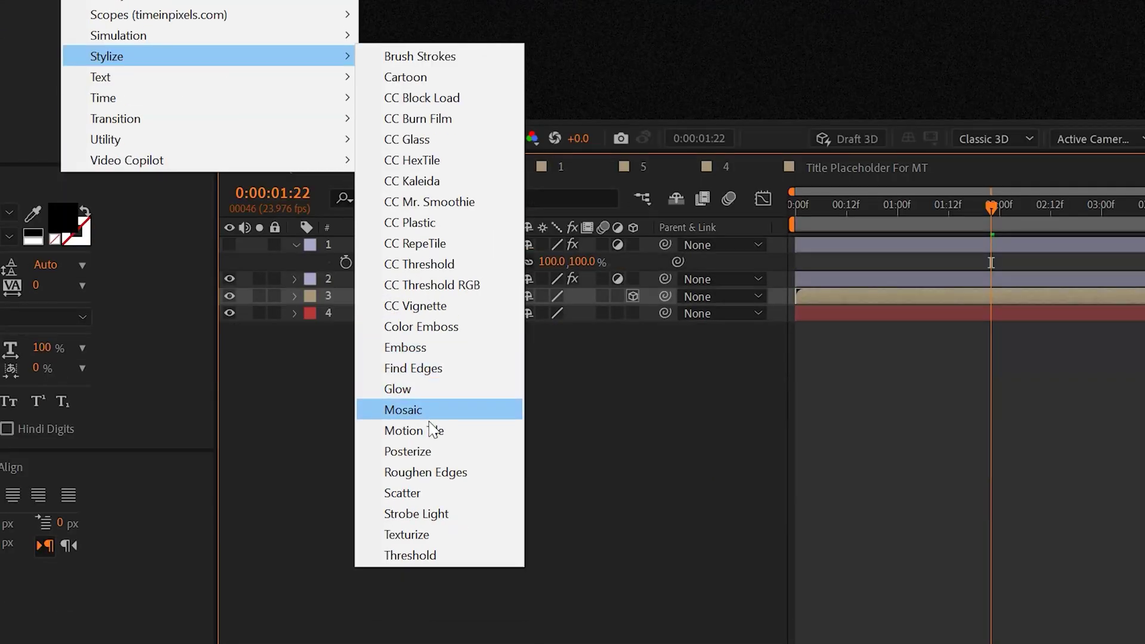
left_click(430, 428)
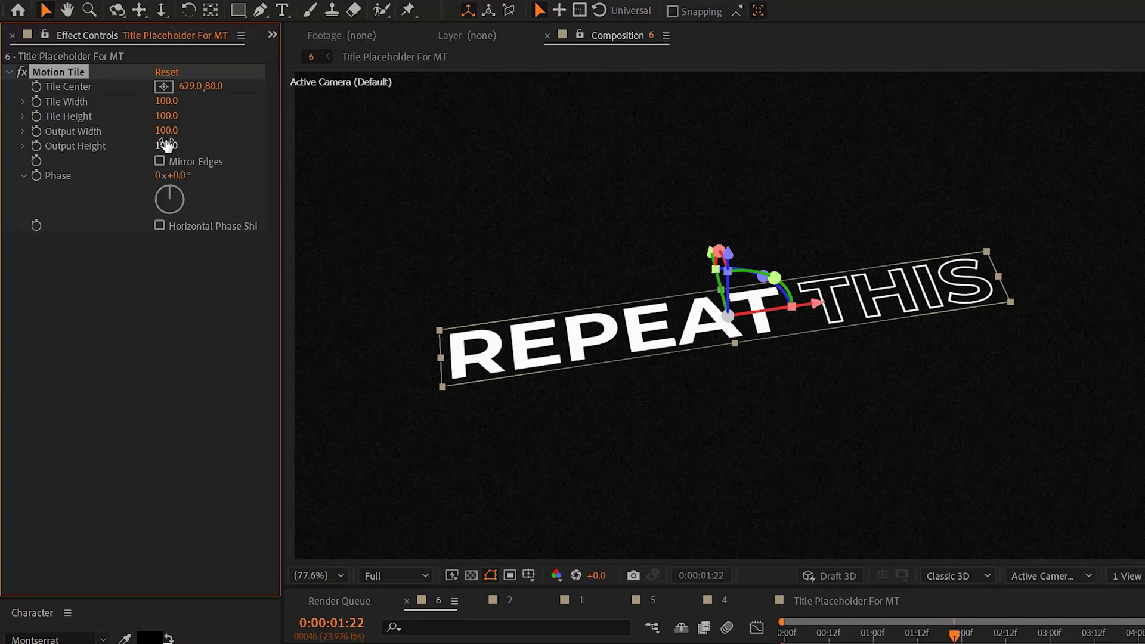
left_click_drag(166, 130, 235, 133)
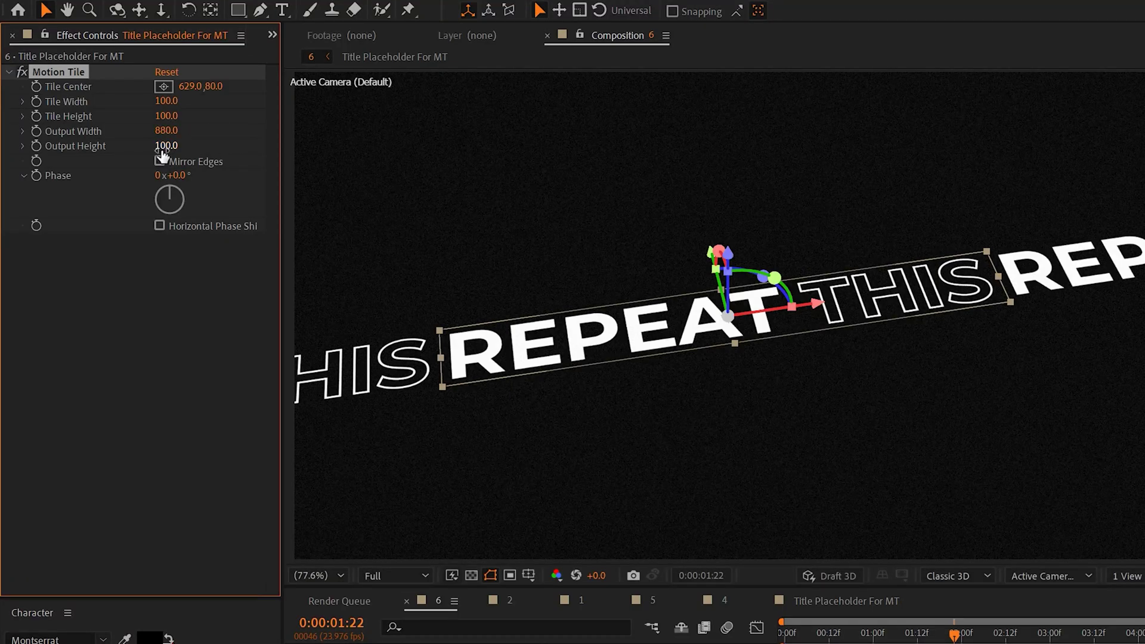
left_click_drag(162, 152, 237, 142)
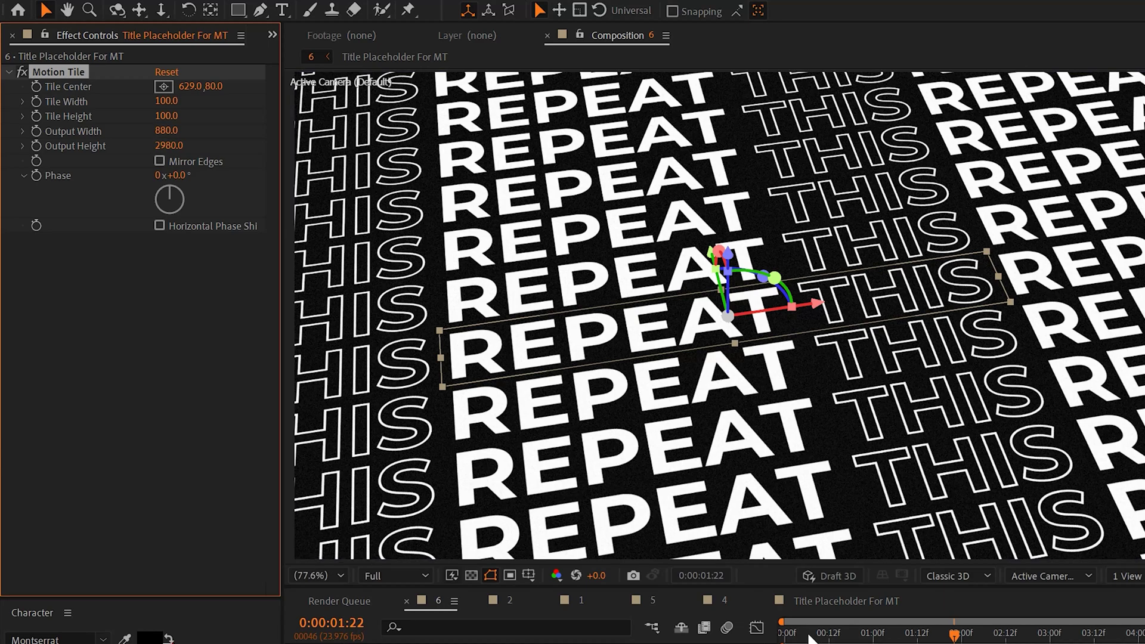
Keyframe Motion Tile's Tile Center at the start and shift its horizontal value at 0:00:14:00 so the tiled text slides sideways.
key("Home")
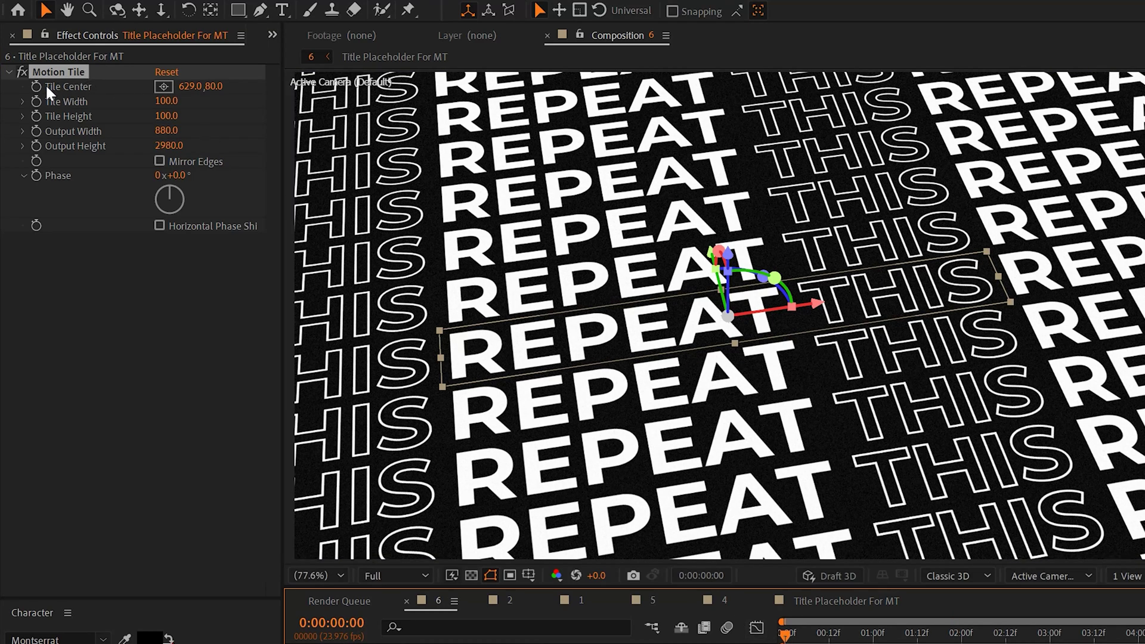
left_click(36, 86)
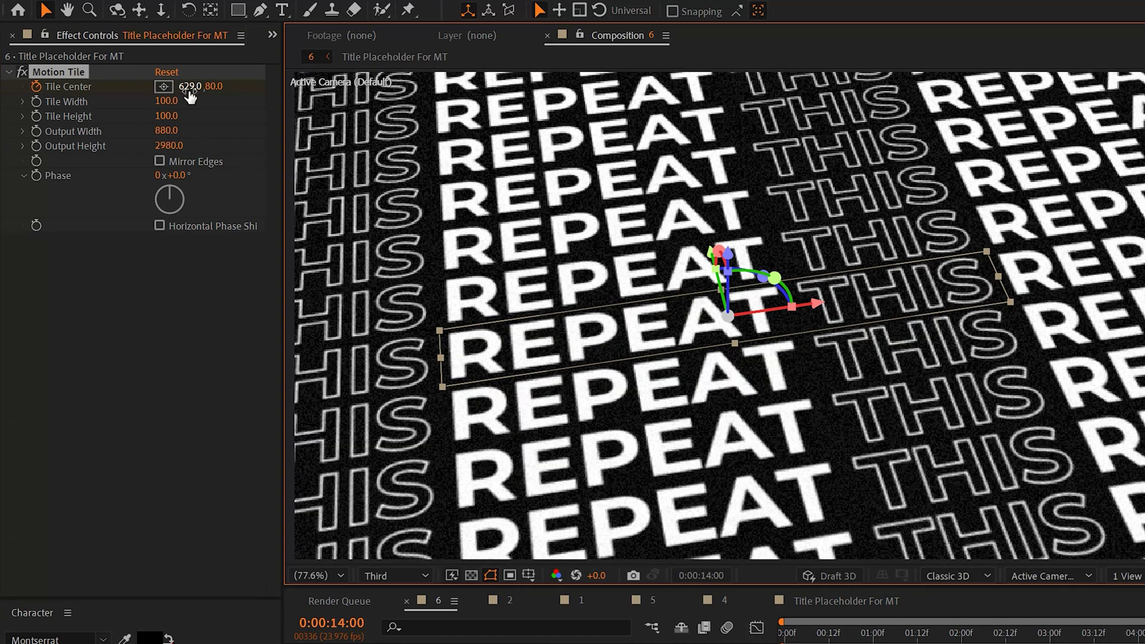
key("Return")
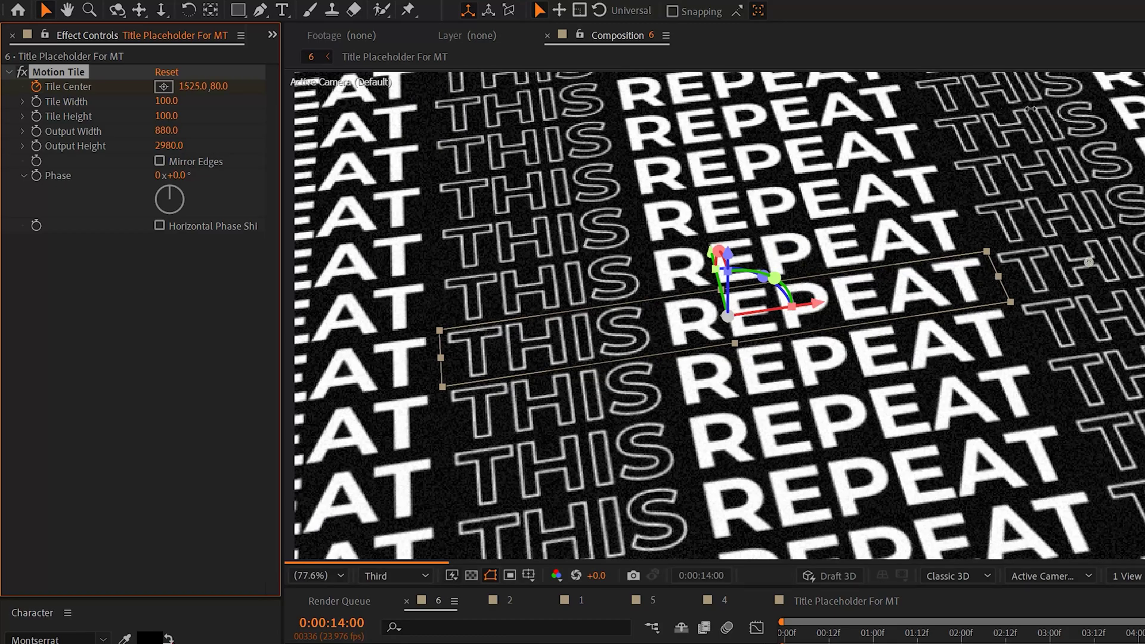
left_click_drag(190, 86, 238, 87)
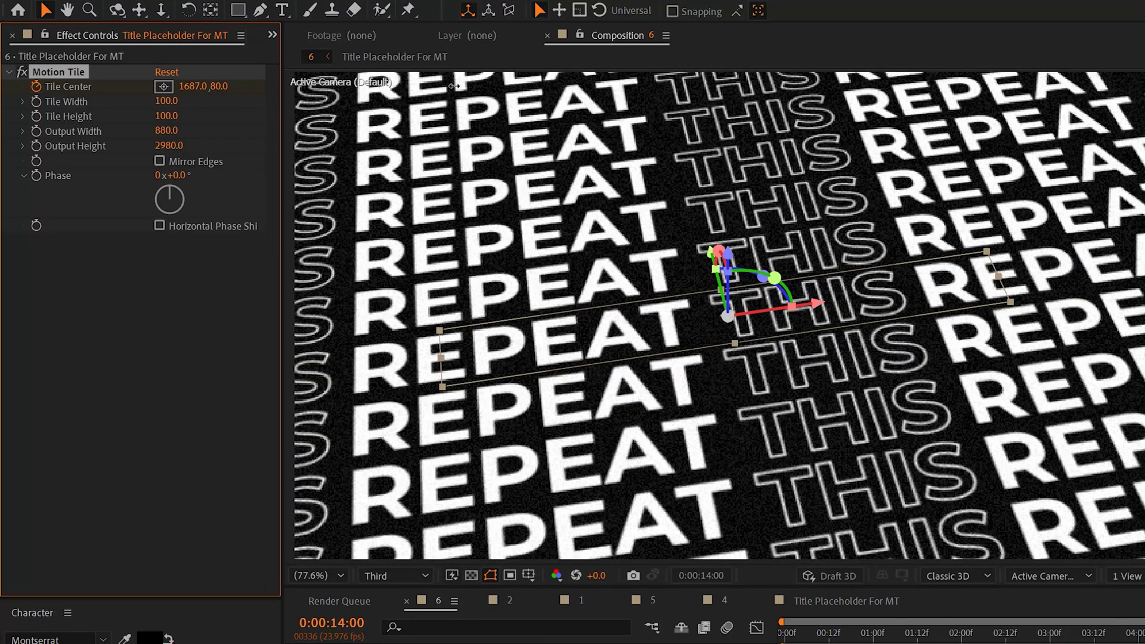
left_click_drag(453, 86, 975, 238)
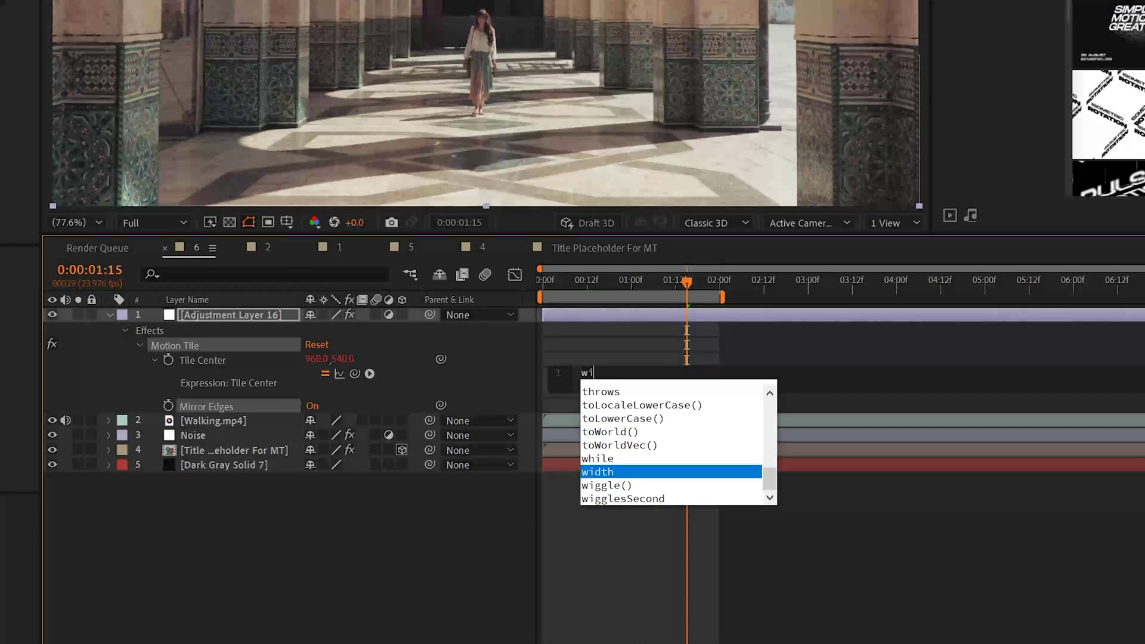
Add the expression wiggle(.5,50) to the Motion Tile's Tile Center on Adjustment Layer 16.
type("iggl")
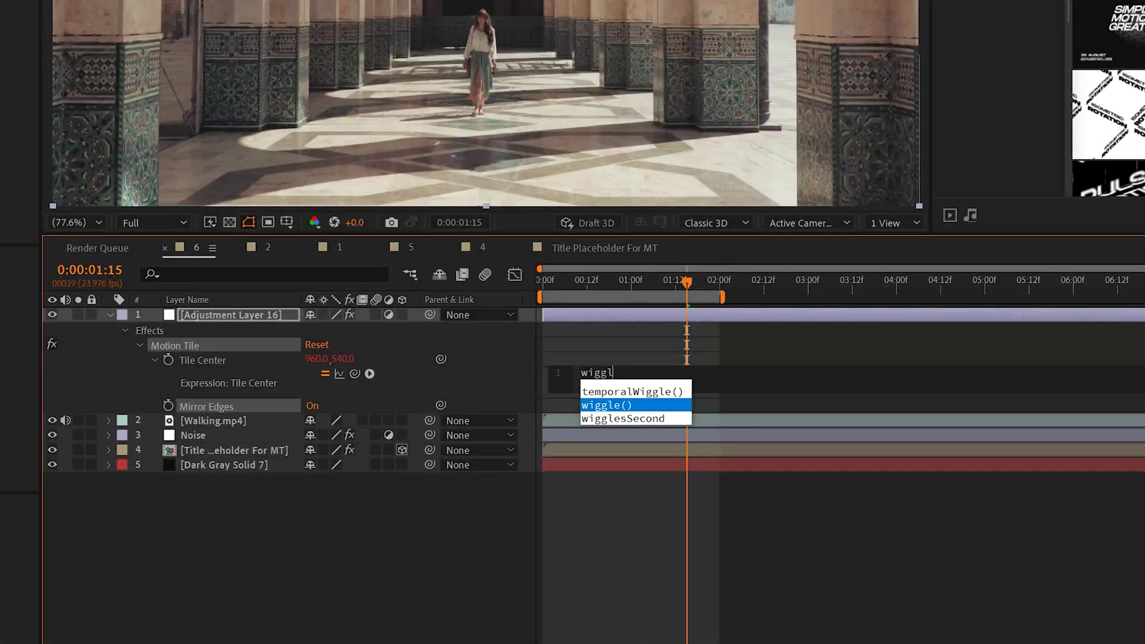
type("e")
key("Return")
type(".5,")
type("50")
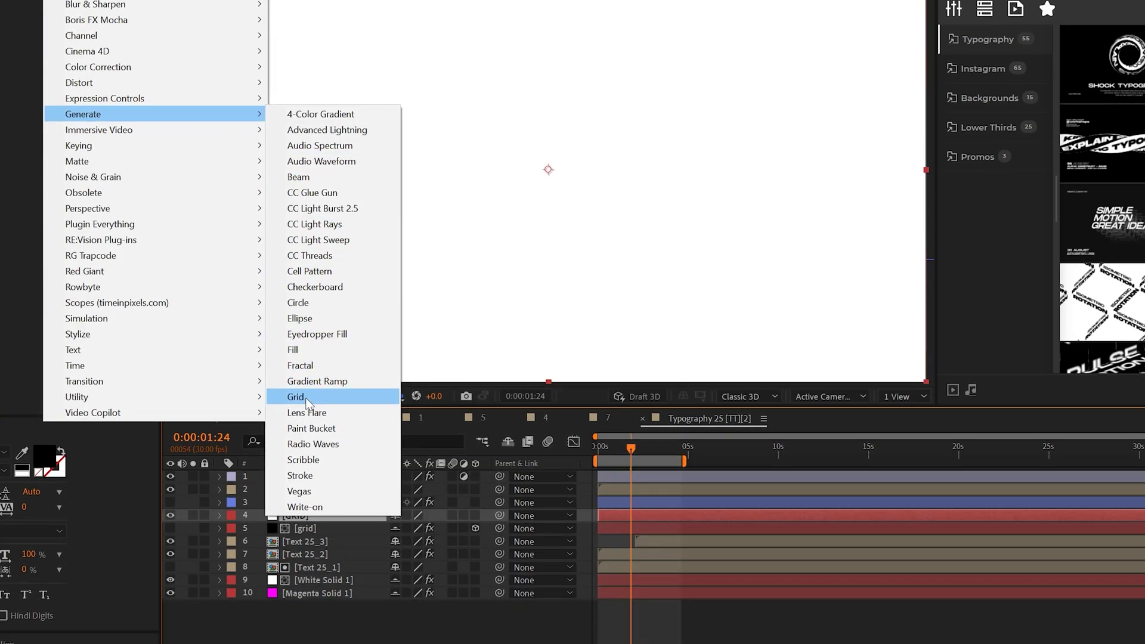
Apply the Grid effect to the GRID layer and tilt it in 3D to an X Rotation of -82°.
left_click(295, 501)
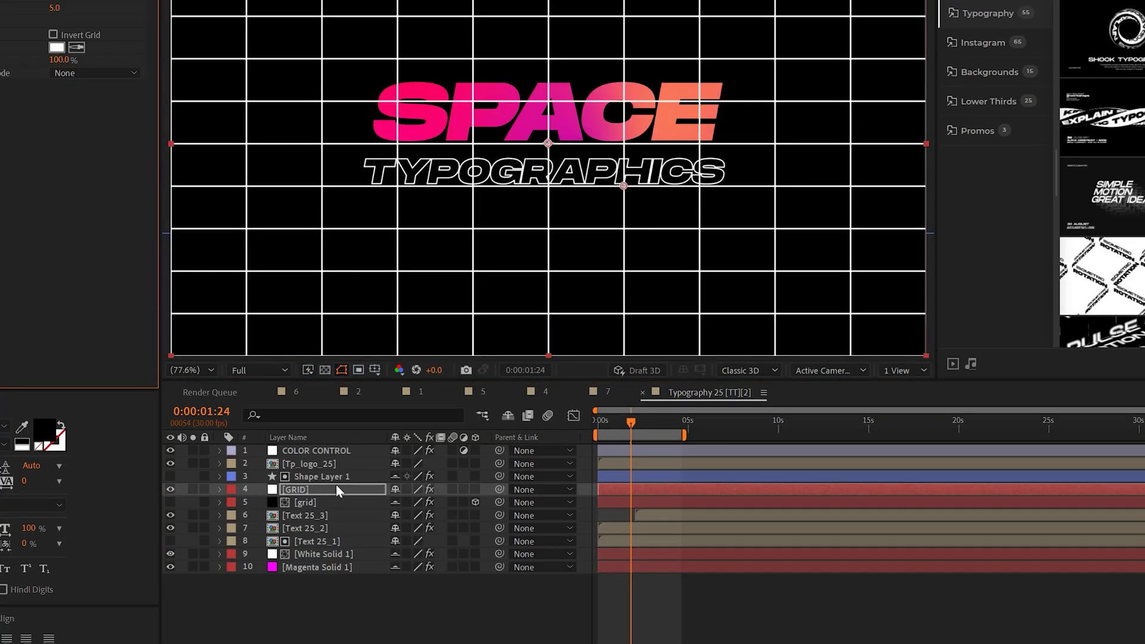
left_click(475, 489)
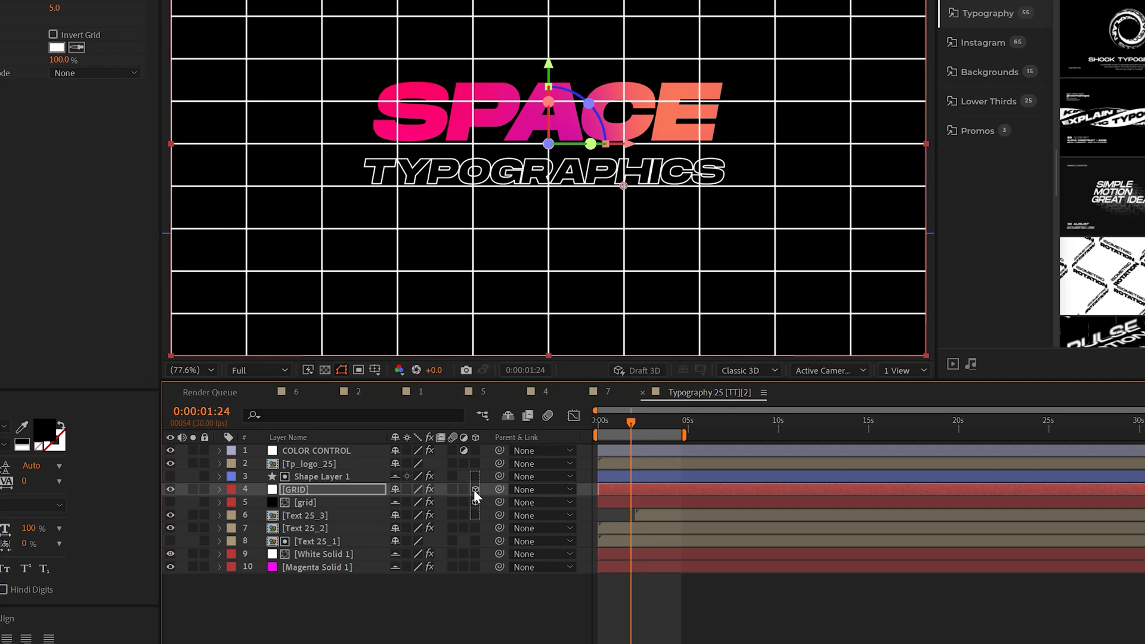
key("r")
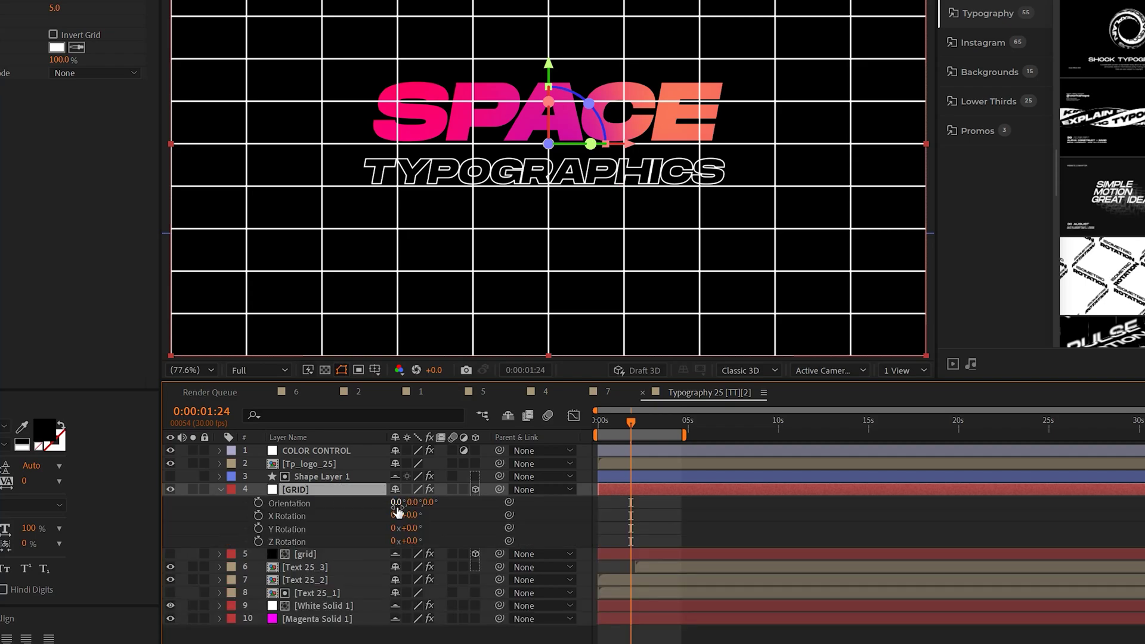
type("-82")
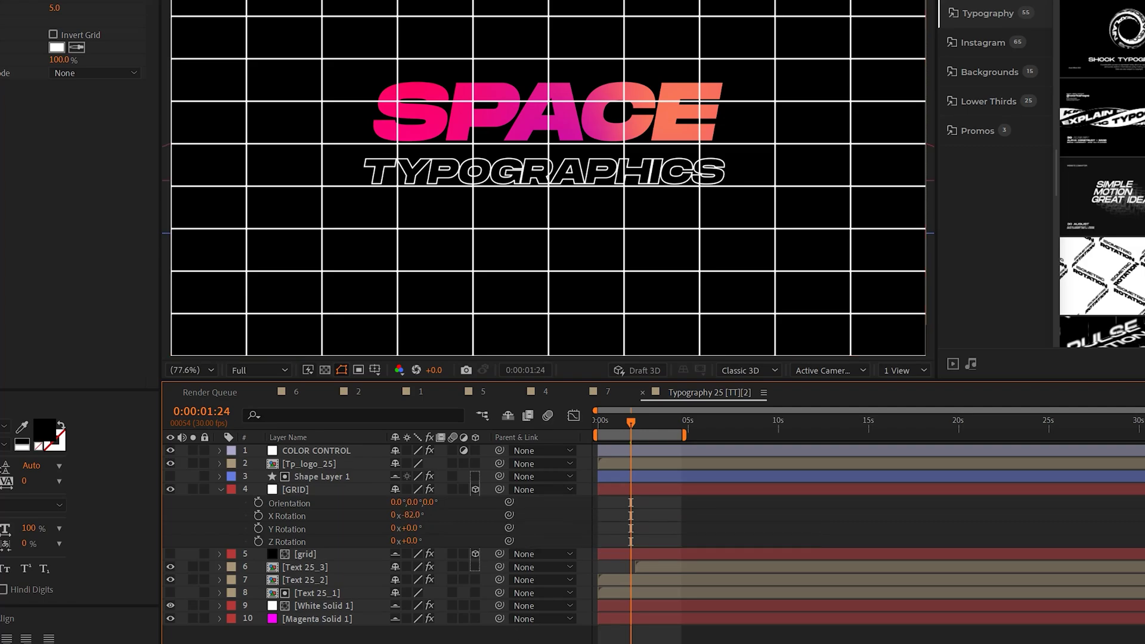
Move the GRID layer down beneath the SPACE TYPOGRAPHICS text and scale it up past the frame's edges.
left_click(316, 490)
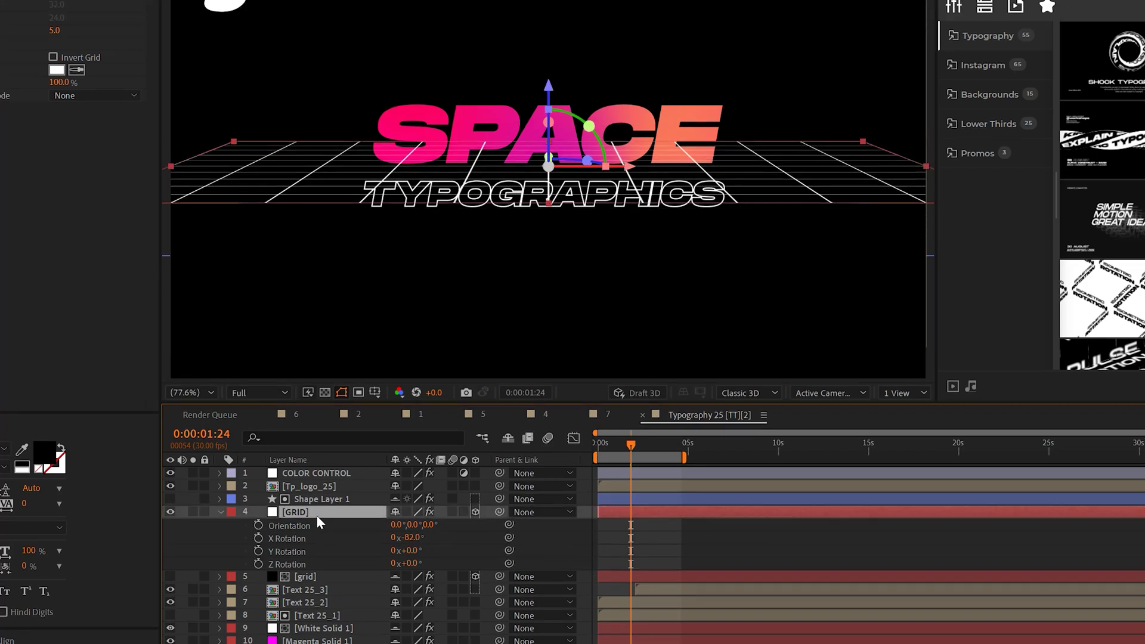
key("p")
left_click_drag(421, 558, 565, 484)
key("s")
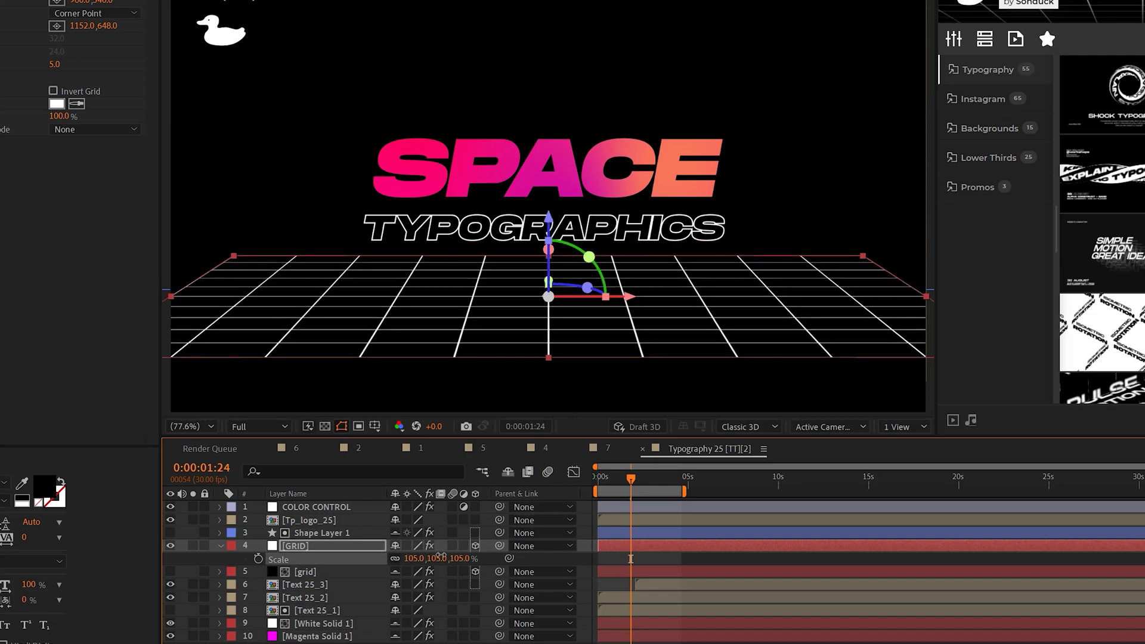
left_click_drag(411, 558, 524, 546)
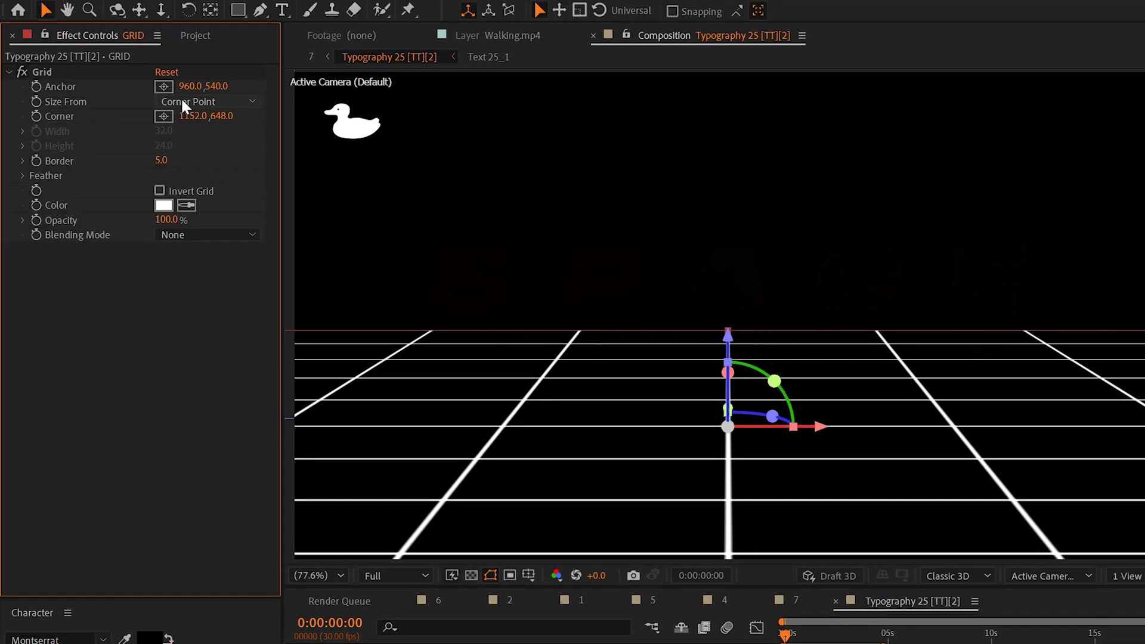
Size the Grid effect by Width & Height Sliders, with Width 200 and Height 150.
left_click(185, 101)
left_click(221, 156)
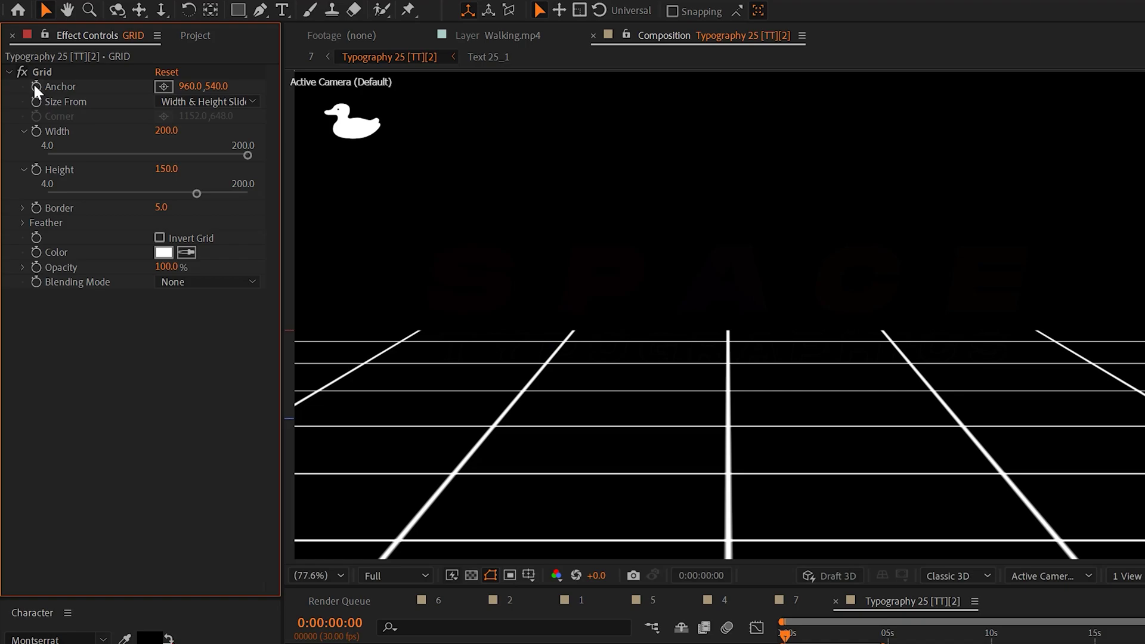
Keyframe the Grid's Anchor at the start, increase its vertical value at 0:00:16:02 and preview the moving floor.
left_click(35, 86)
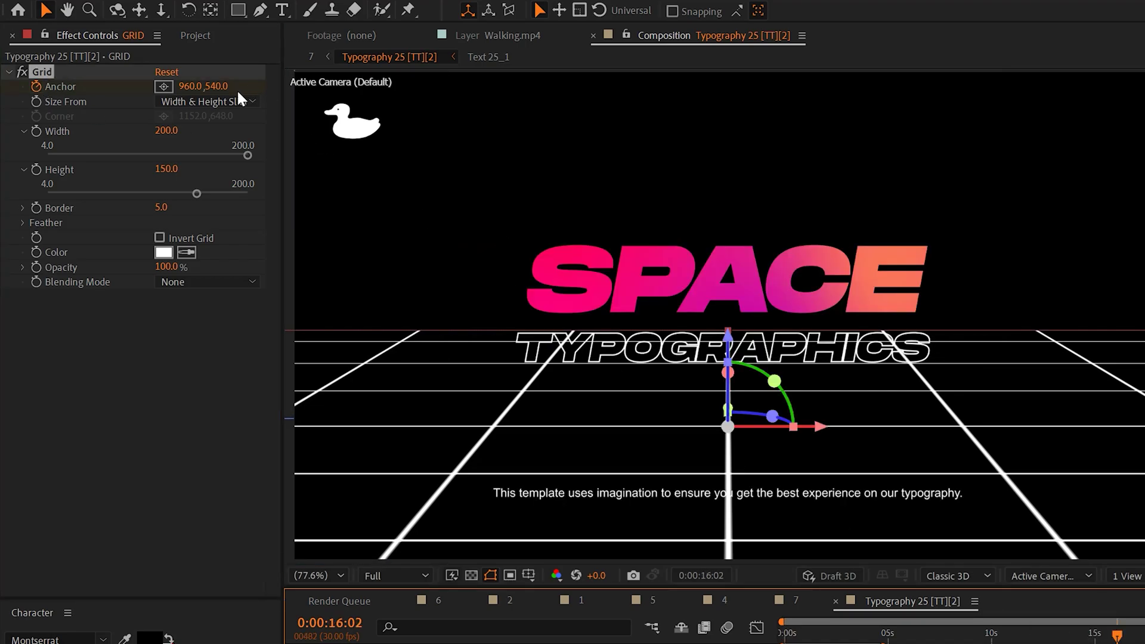
left_click_drag(217, 94, 980, 128)
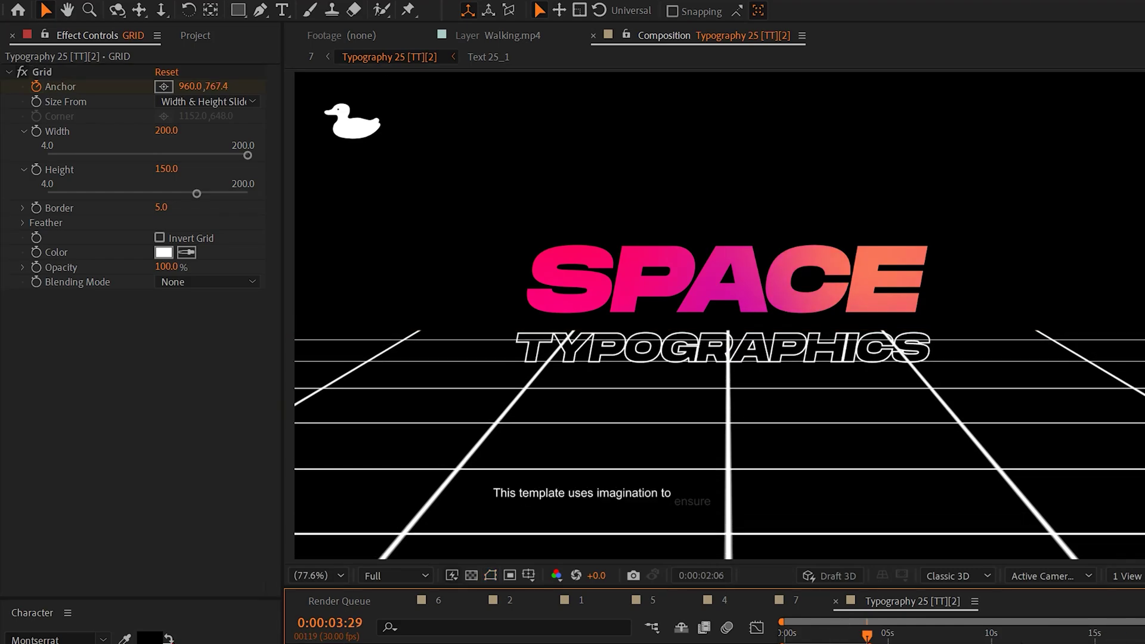
key("space")
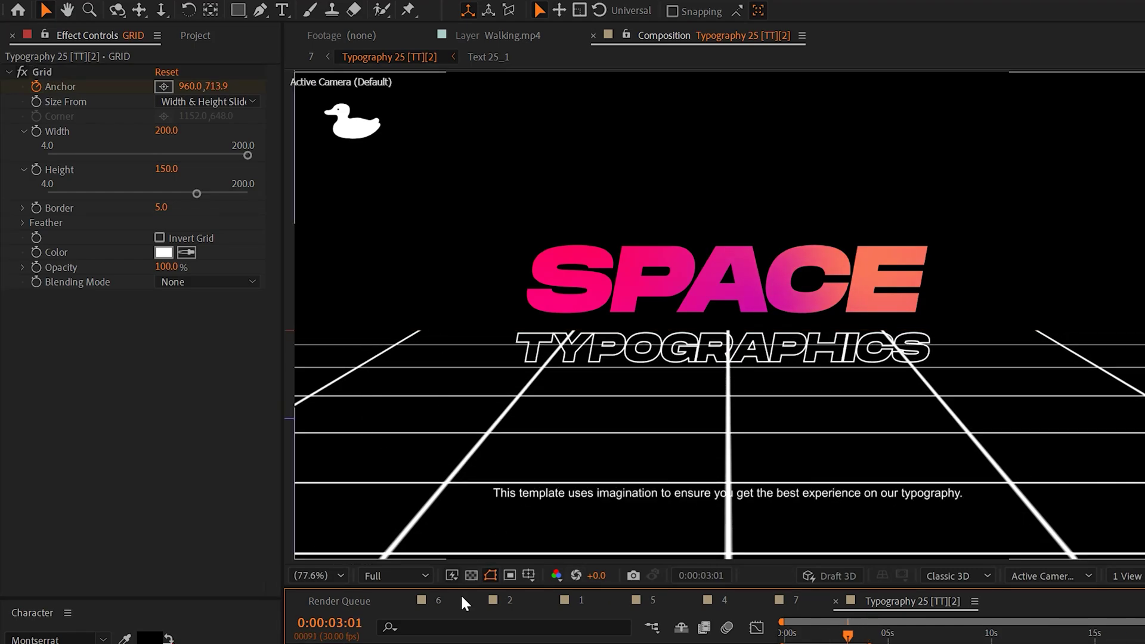
Apply a Linear Wipe to the GRID layer with a Wipe Angle of 180°.
left_click(152, 11)
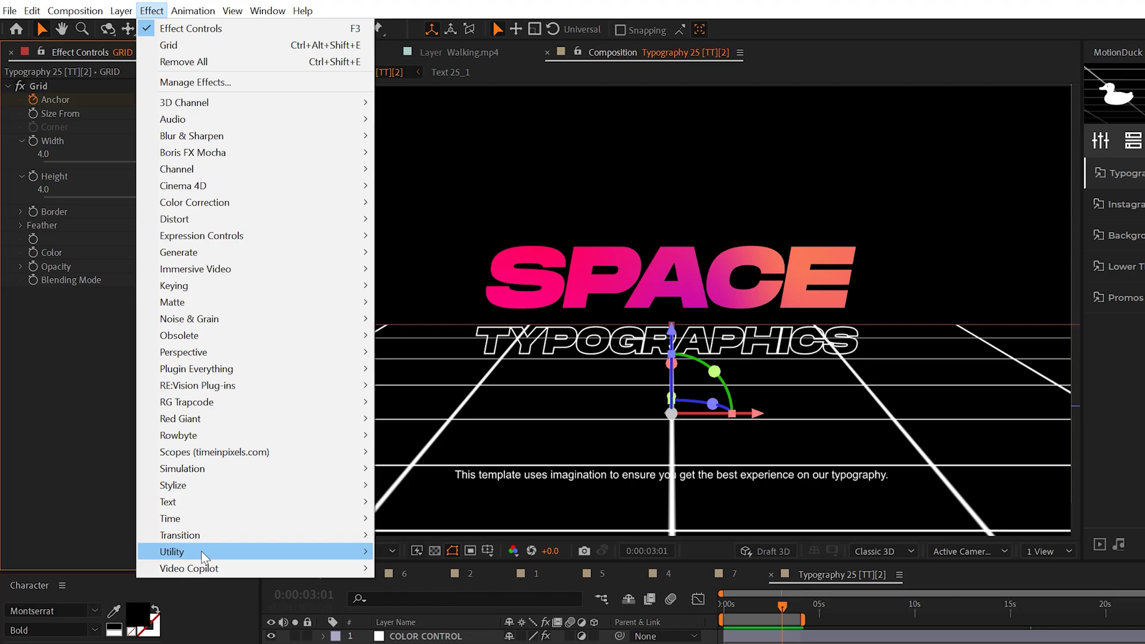
mouse_move(217, 558)
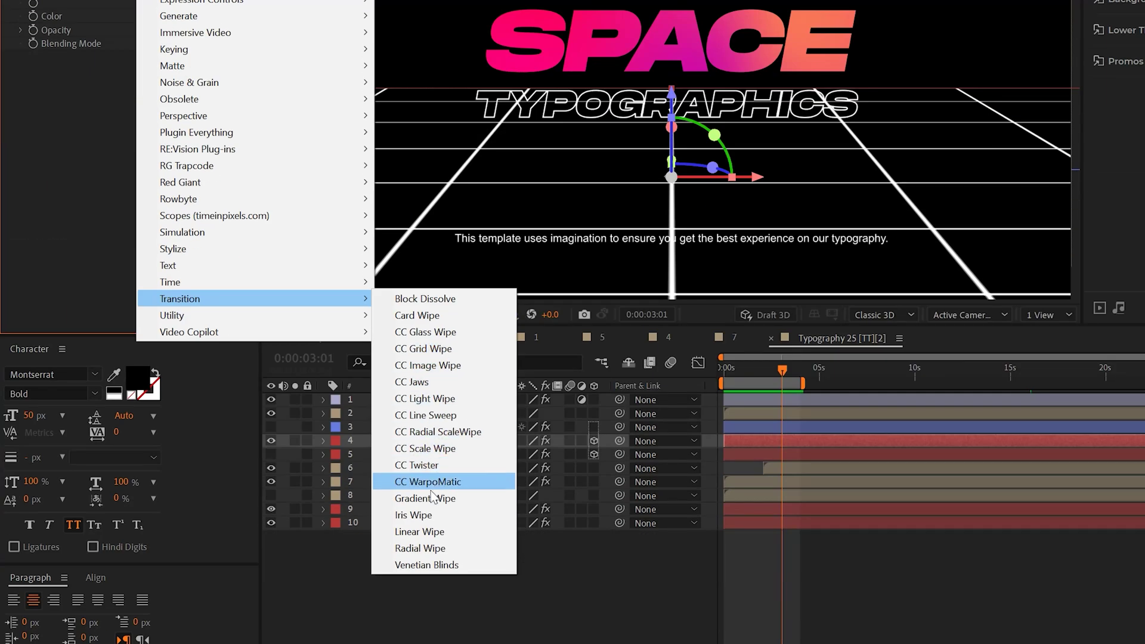
left_click(441, 529)
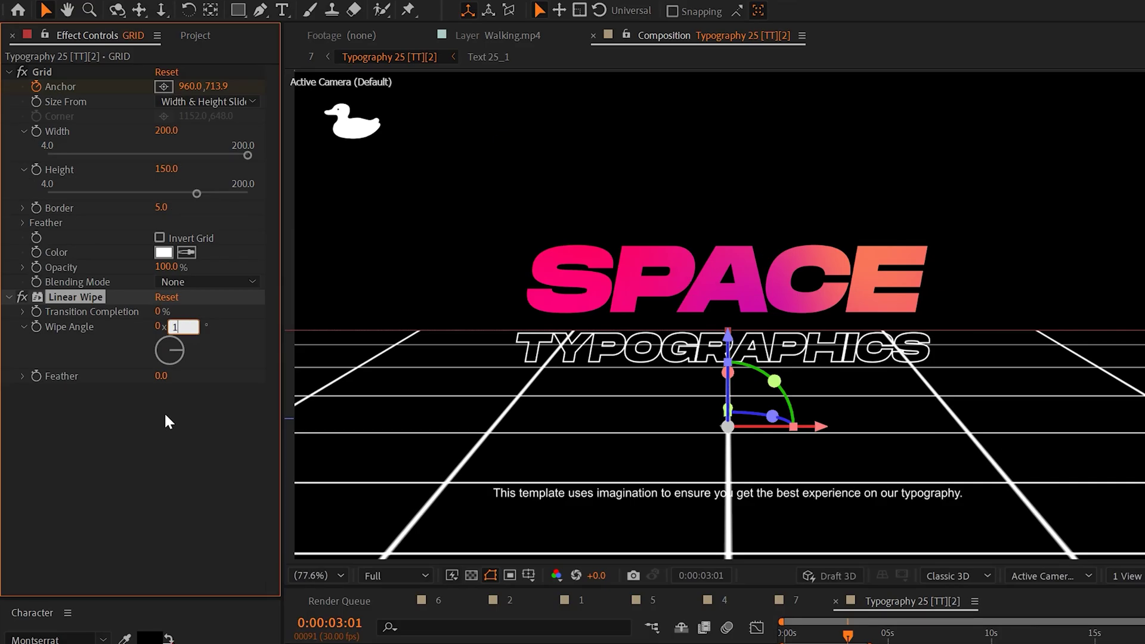
left_click(168, 84)
type("180")
key("Return")
Set the Linear Wipe's Transition Completion to 33% and Feather to 185, and preview the composition.
left_click_drag(165, 310, 185, 310)
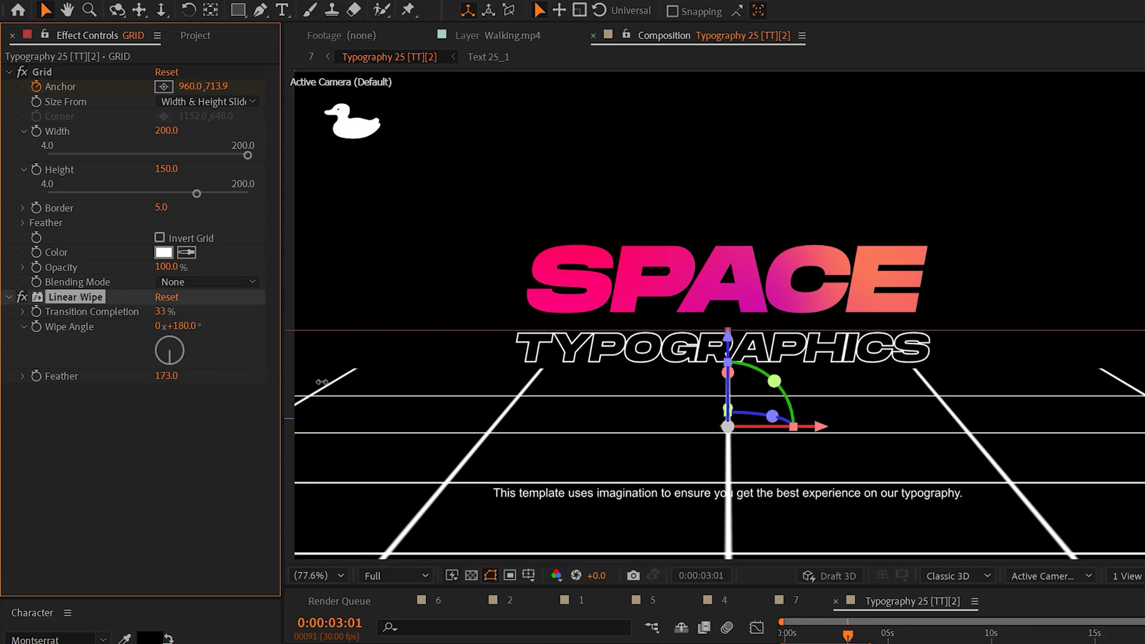
left_click_drag(322, 382, 447, 357)
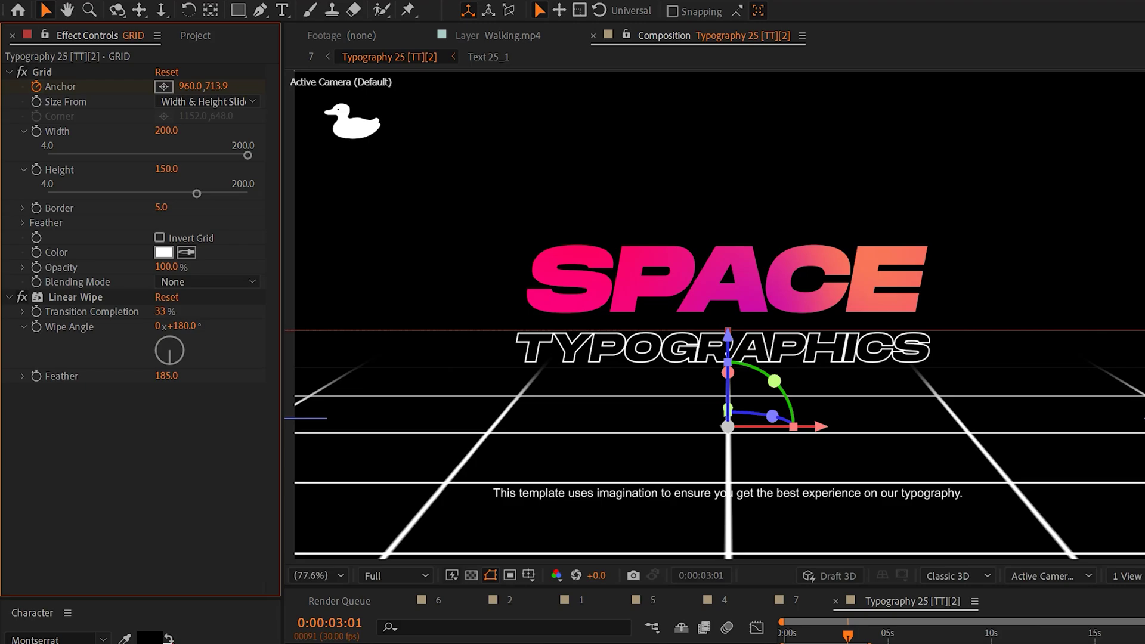
key("space")
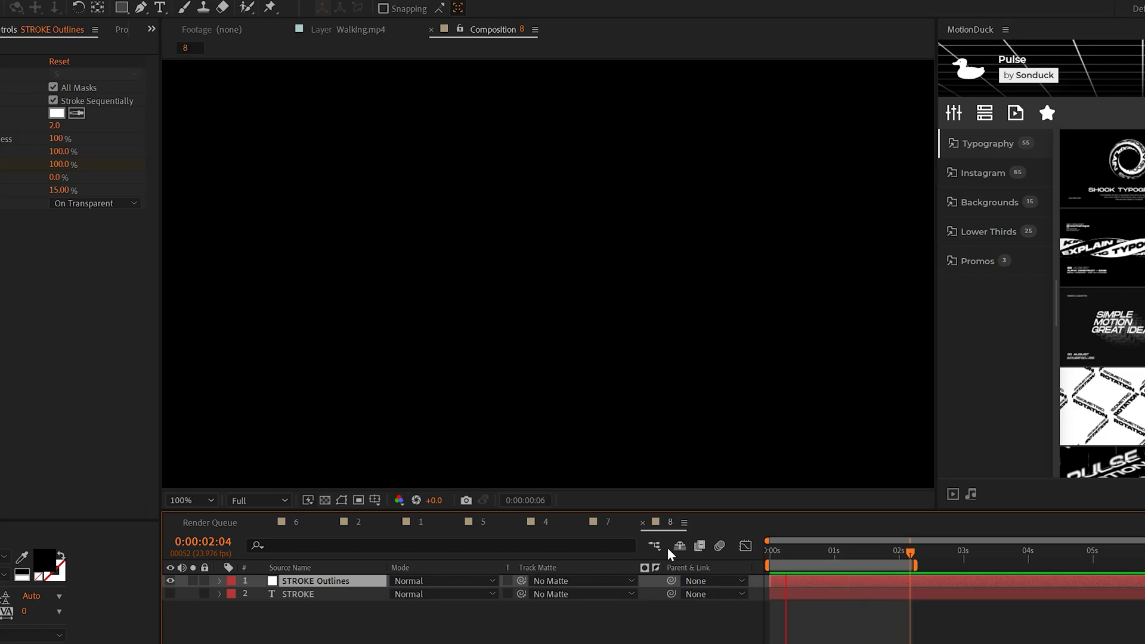
Undo the finished stroke setup in composition 8 and create masks from the STROKE text layer.
key("ctrl+z")
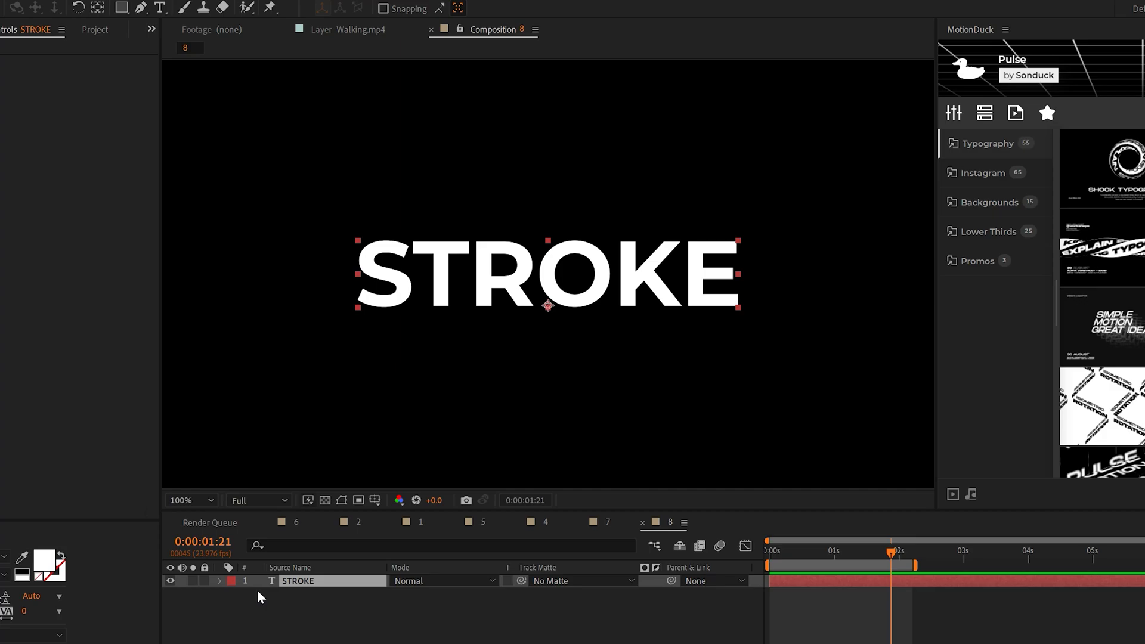
right_click(299, 584)
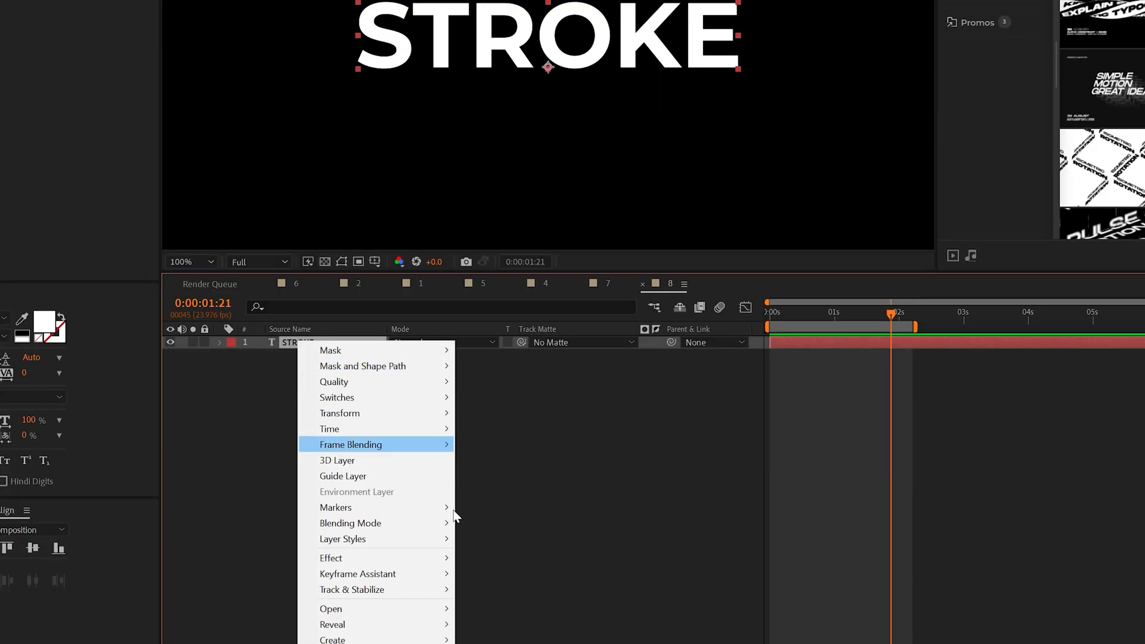
mouse_move(397, 508)
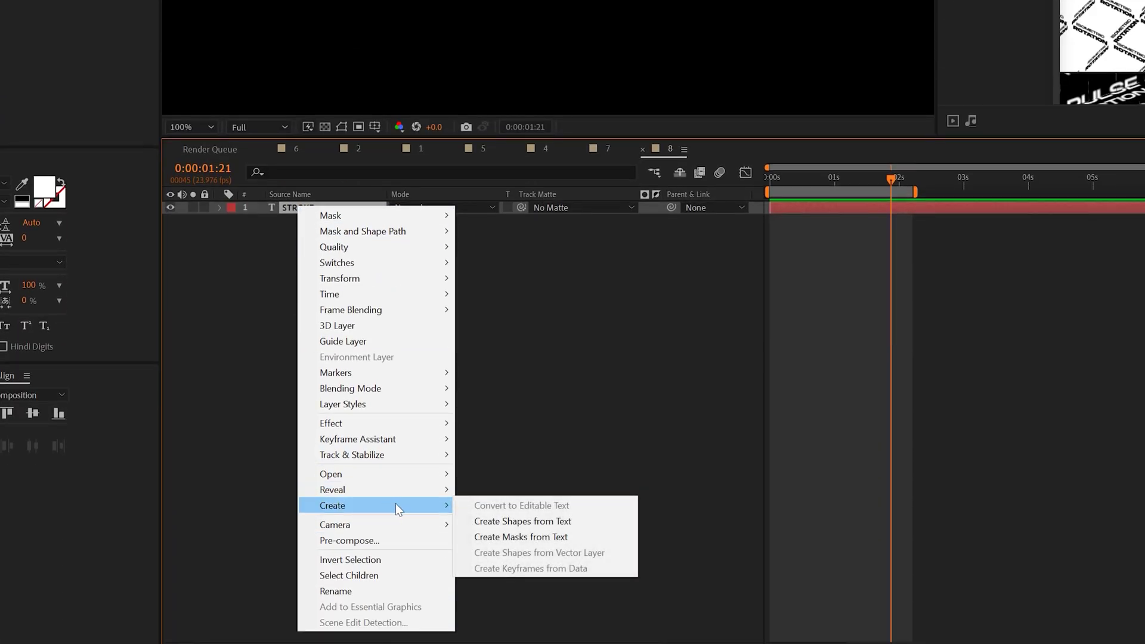
left_click(536, 542)
Apply the Stroke effect to STROKE Outlines with All Masks enabled and Paint Style set to On Transparent.
left_click(58, 9)
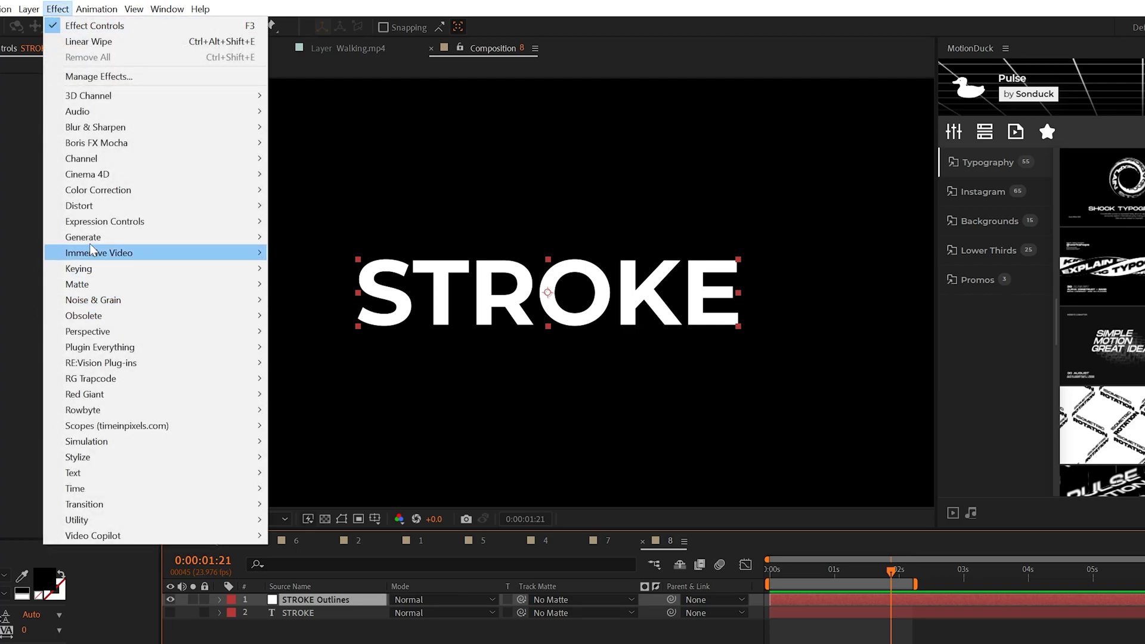
mouse_move(89, 237)
left_click(310, 598)
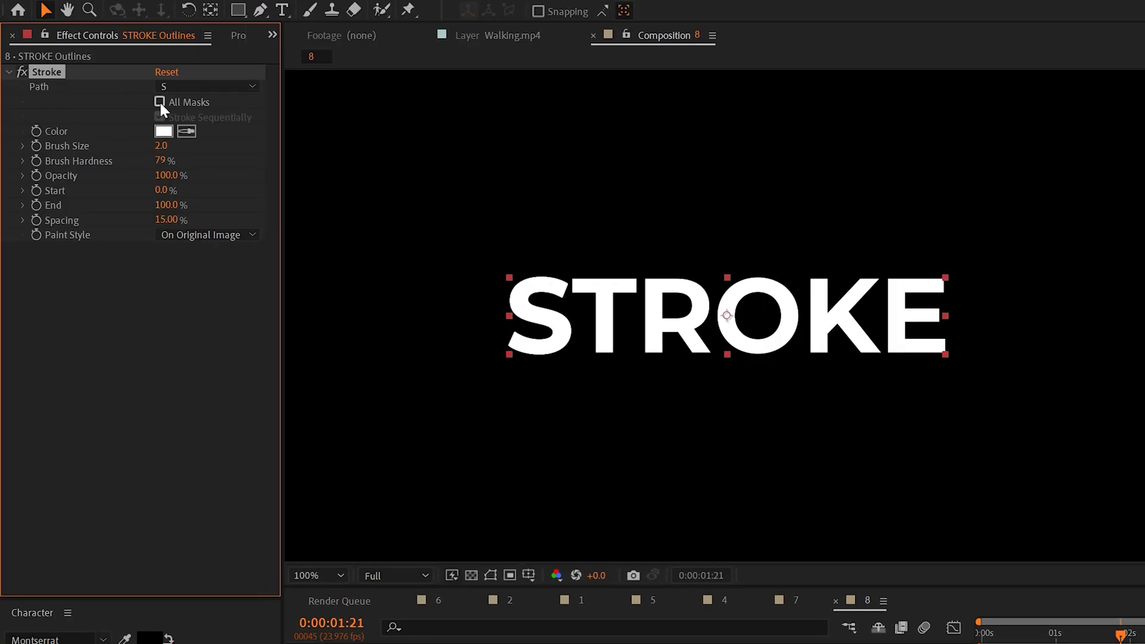
left_click(159, 101)
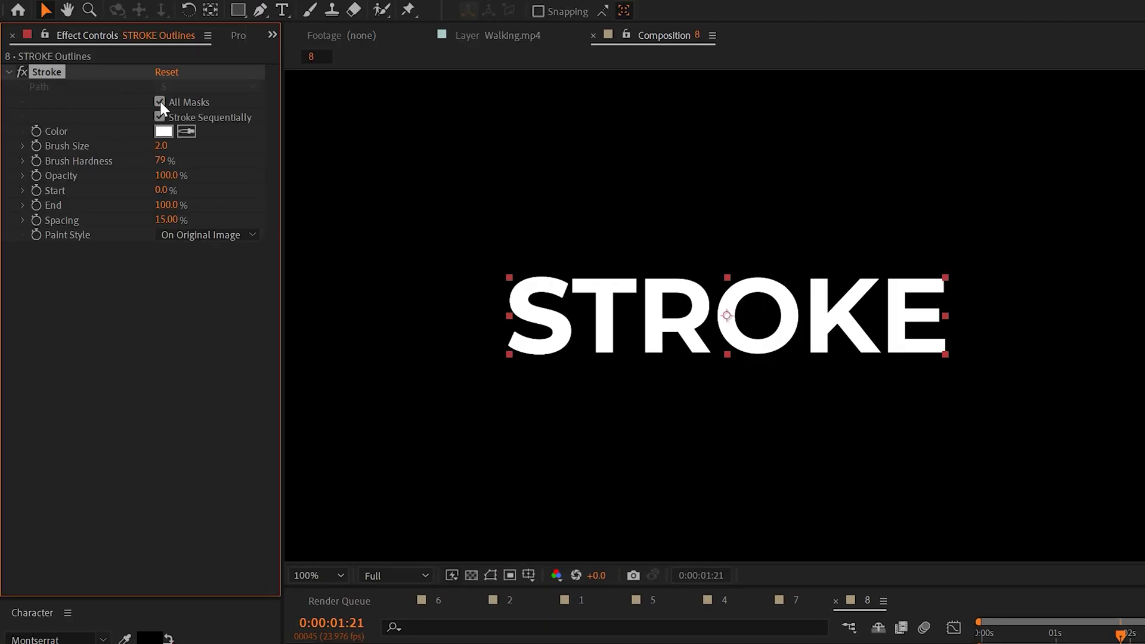
left_click(234, 235)
left_click(216, 273)
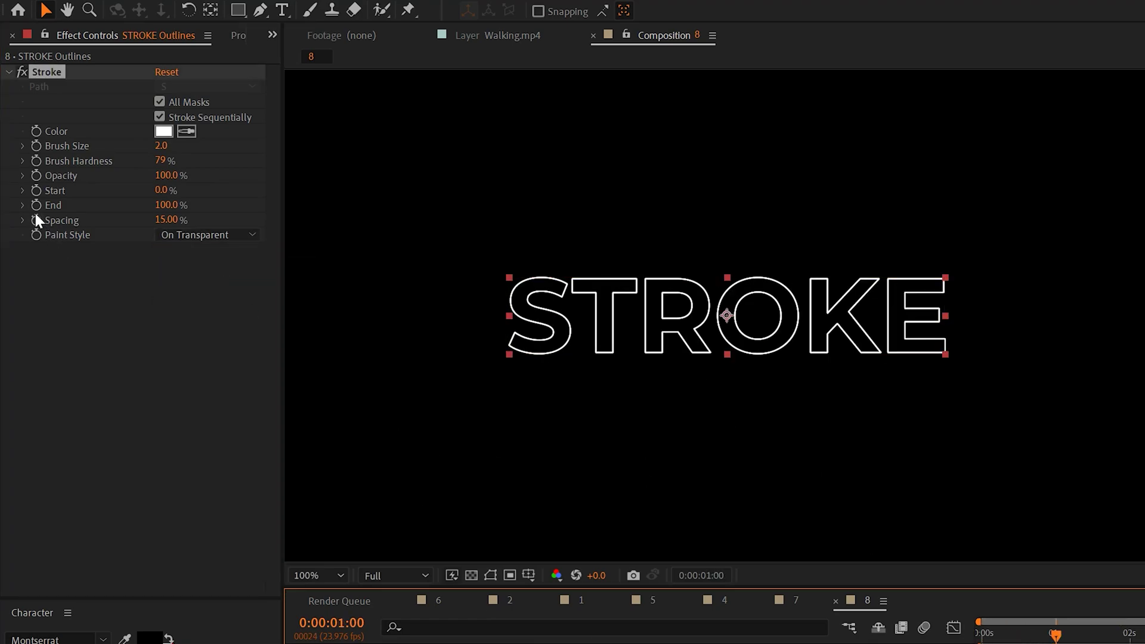
Enable keyframing for the Stroke effect's End on STROKE Outlines and set its value at the composition's start.
left_click(36, 205)
left_click_drag(997, 636, 962, 637)
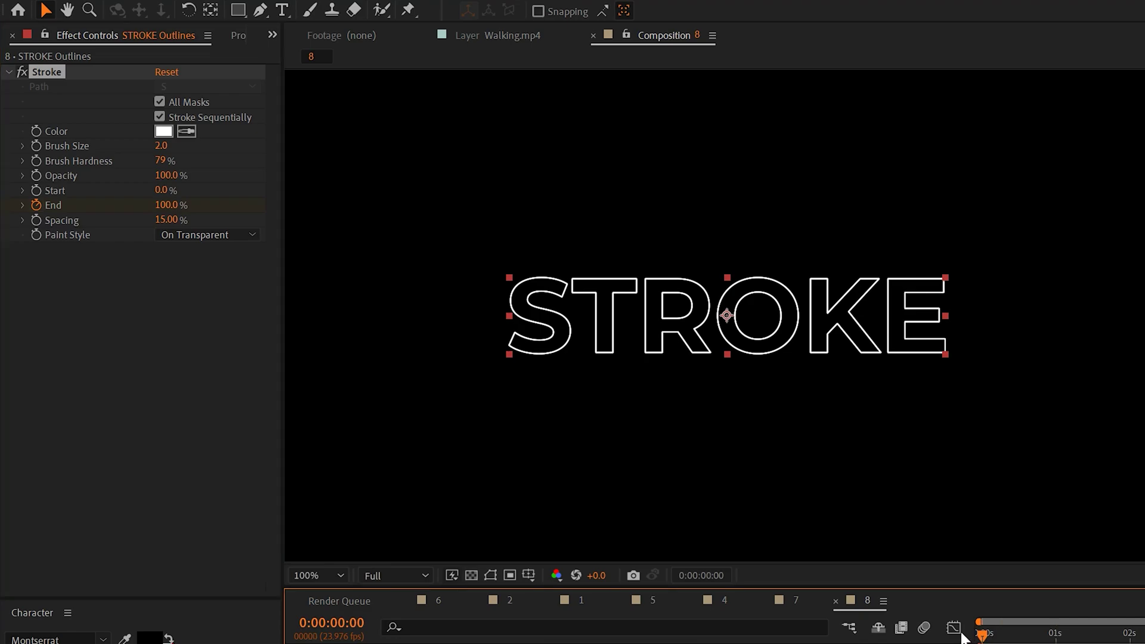
left_click(167, 206)
left_click(188, 415)
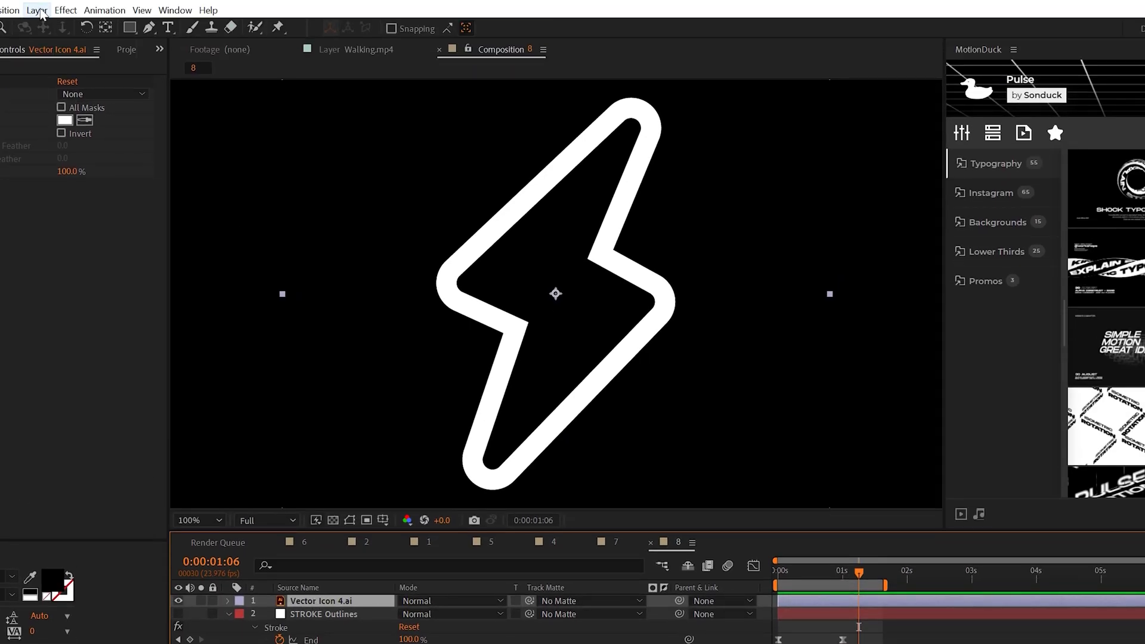
Auto-trace the Vector Icon 4.ai layer into masks and preview the composition.
left_click(40, 10)
left_click(95, 457)
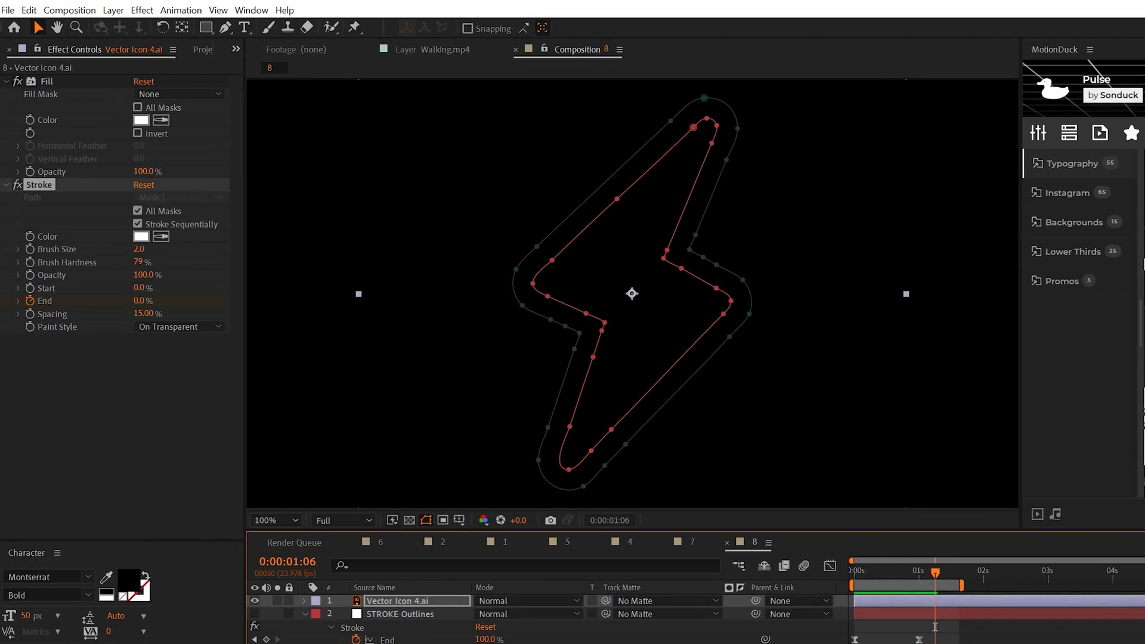
key("space")
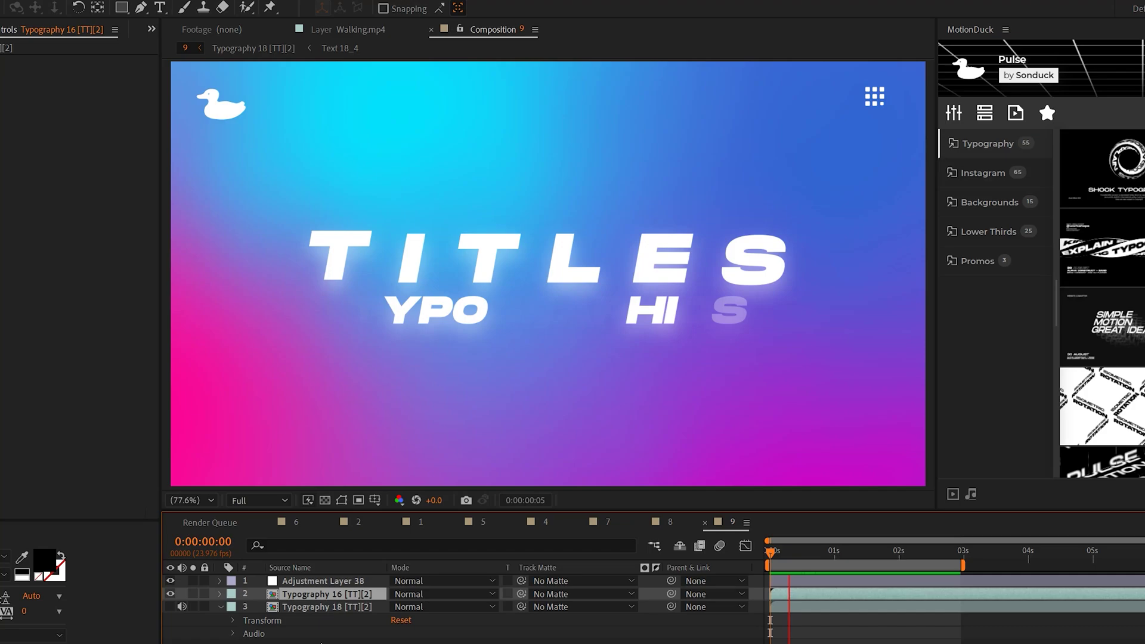
Apply the Brightness & Contrast effect to Adjustment Layer 38 in composition 9.
left_click(319, 581)
left_click(64, 1)
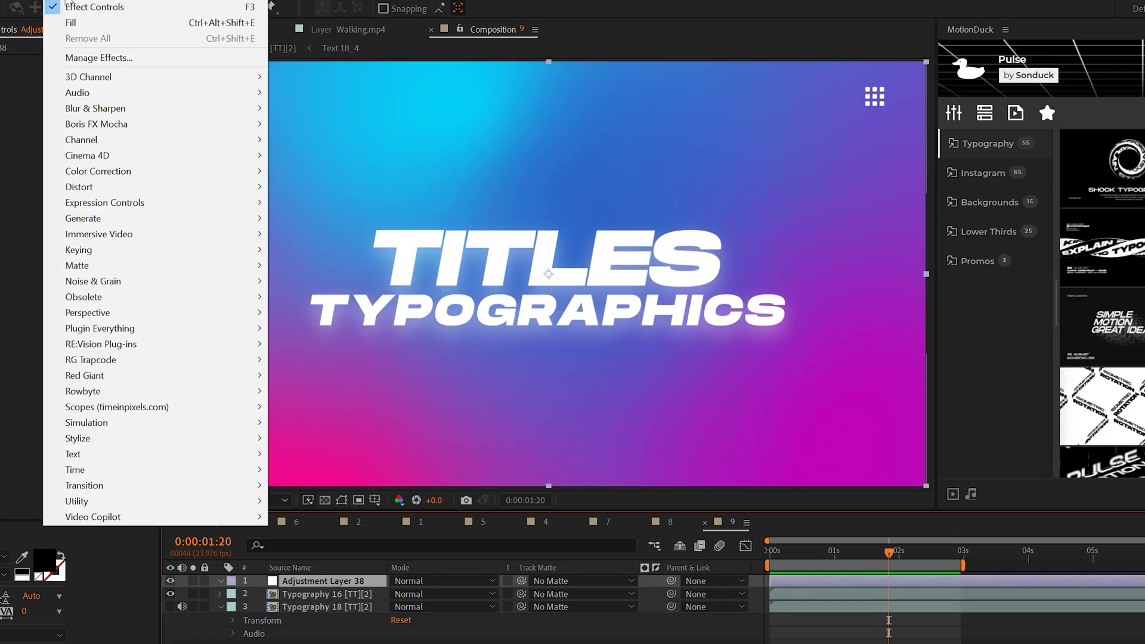
mouse_move(113, 171)
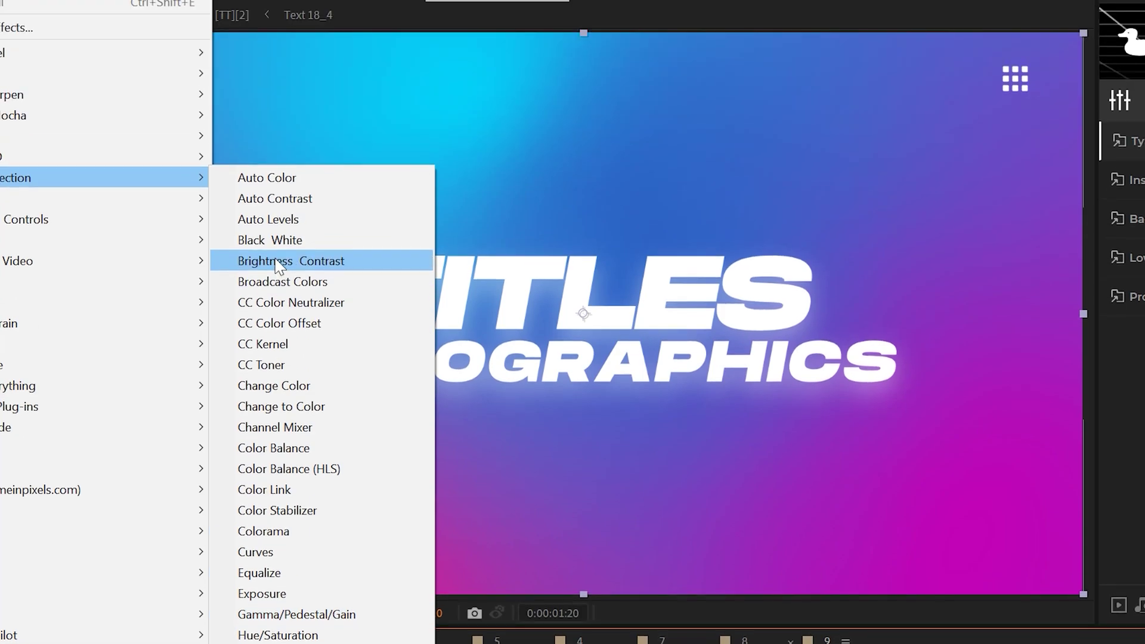
left_click(335, 260)
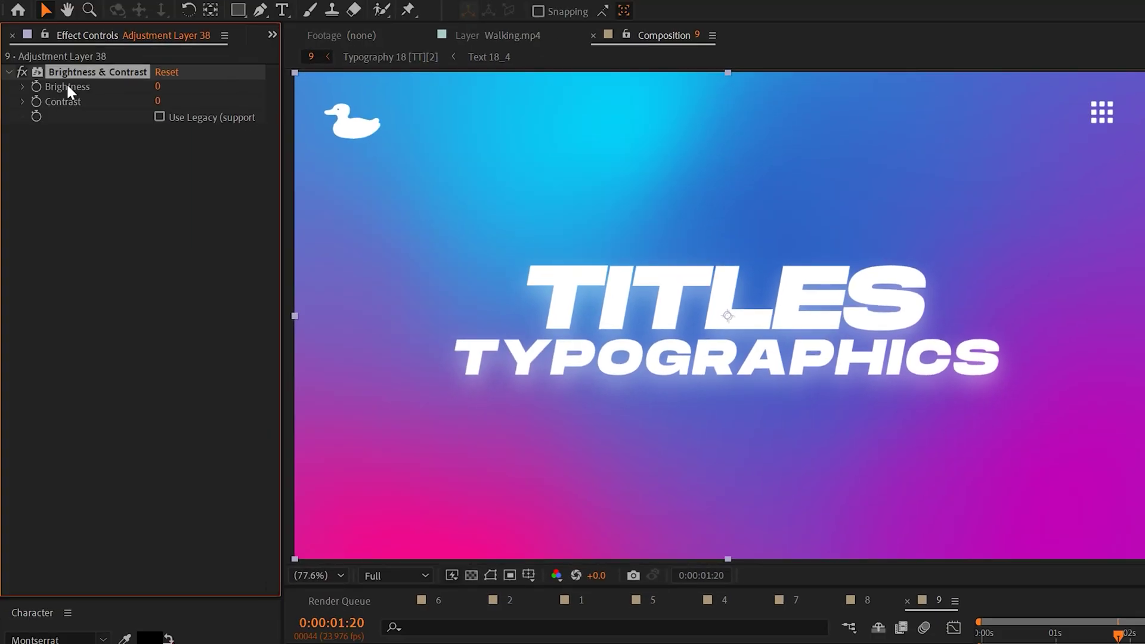
Add the expression wiggle(7,50) to the Brightness property of Adjustment Layer 38's Brightness & Contrast effect.
left_click(36, 87, "alt")
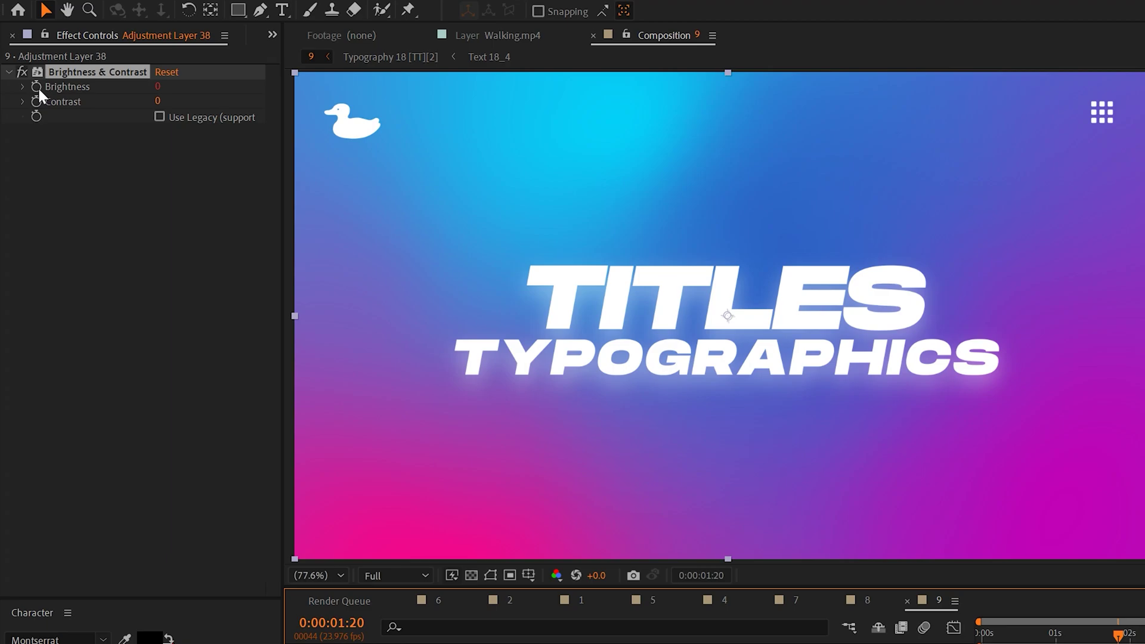
type("wiggle()")
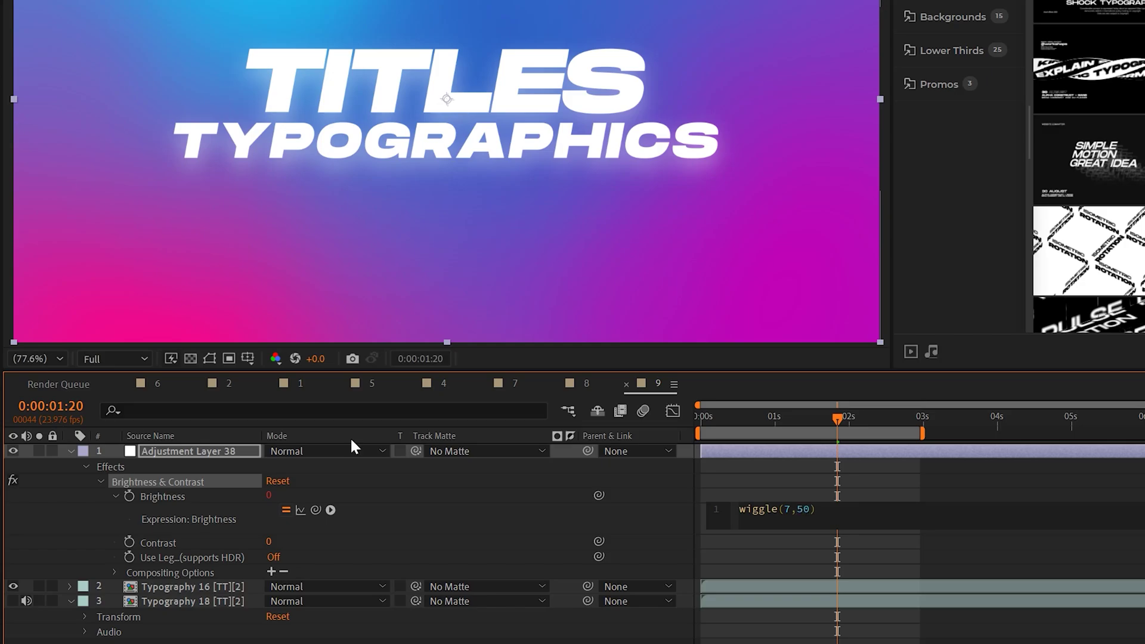
left_click(761, 398)
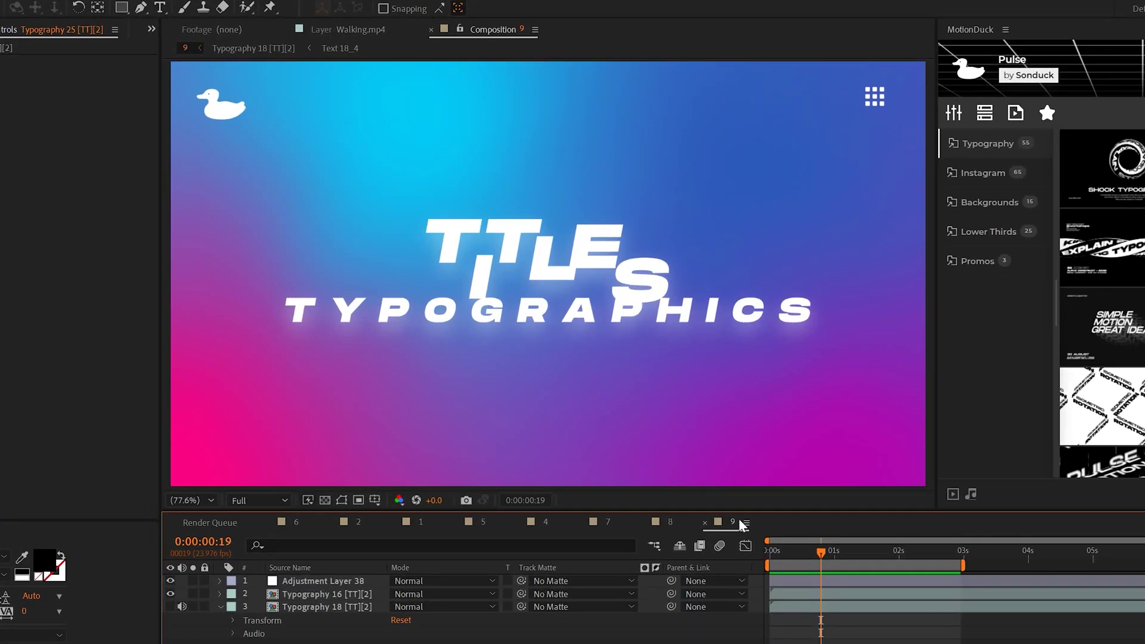
Apply the Noise effect to the FX layer in composition 2.
left_click(674, 522)
left_click(608, 523)
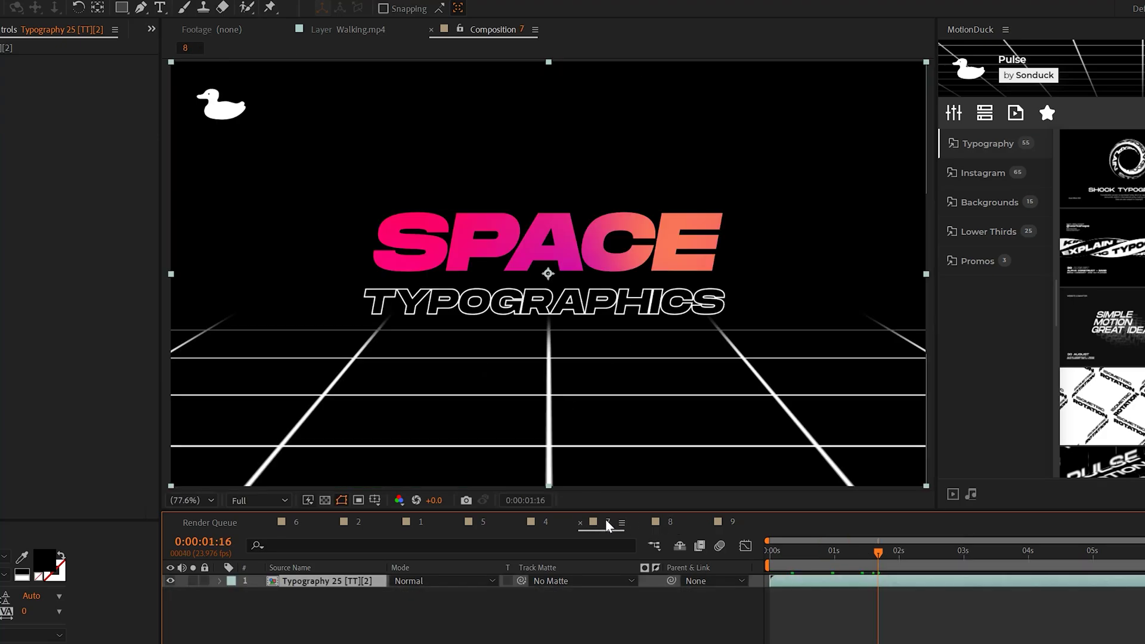
left_click(358, 522)
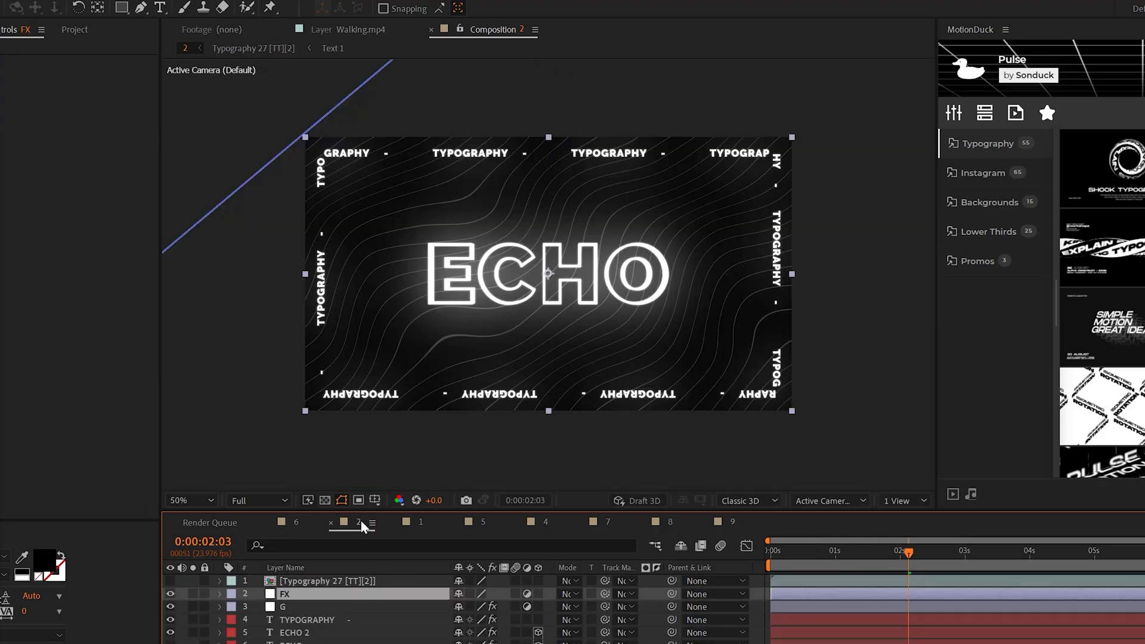
key("shift+/")
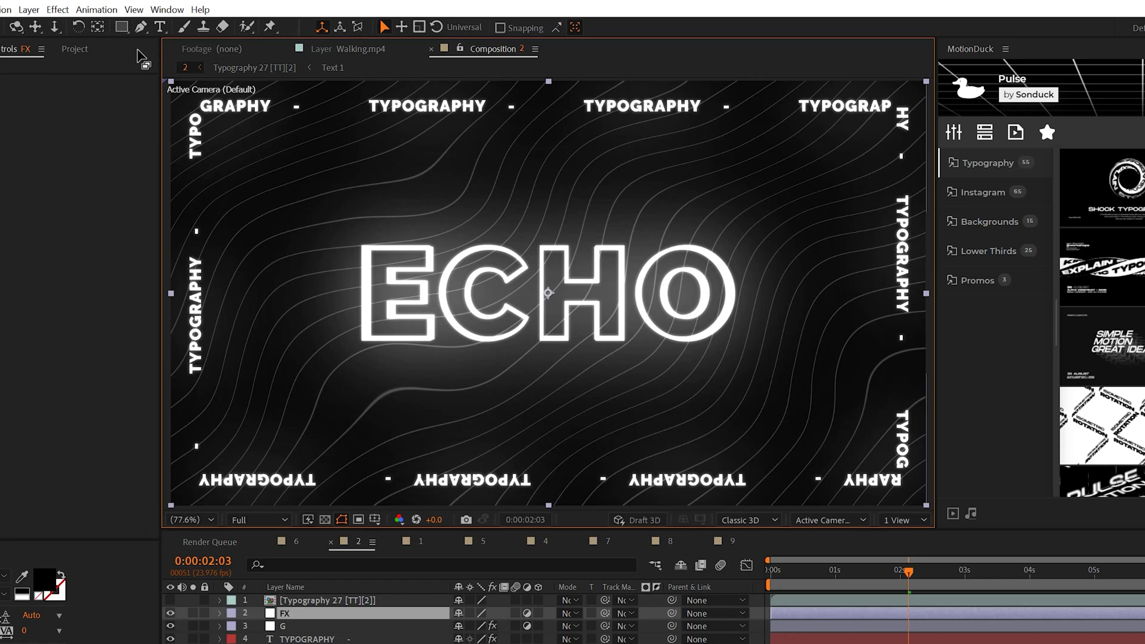
left_click(57, 9)
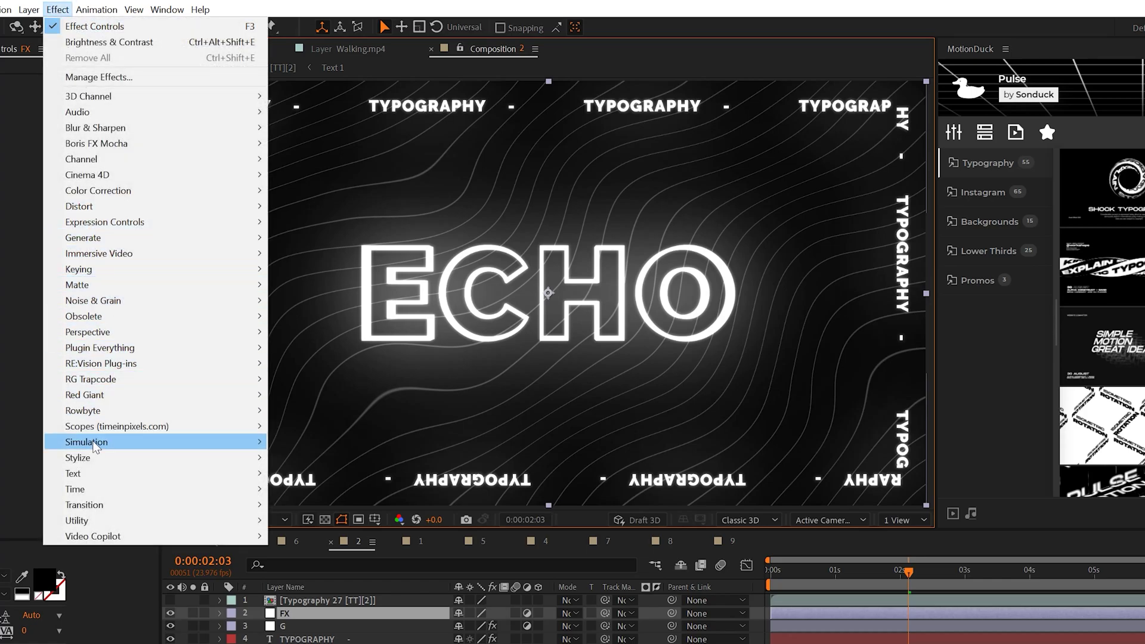
mouse_move(92, 448)
mouse_move(105, 304)
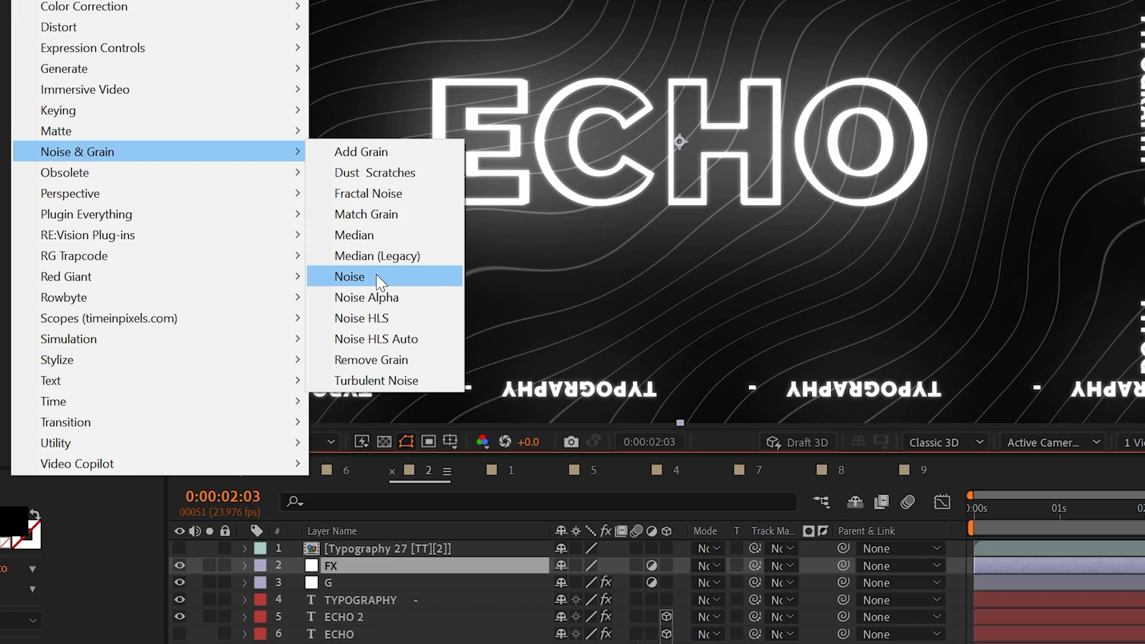
left_click(357, 301)
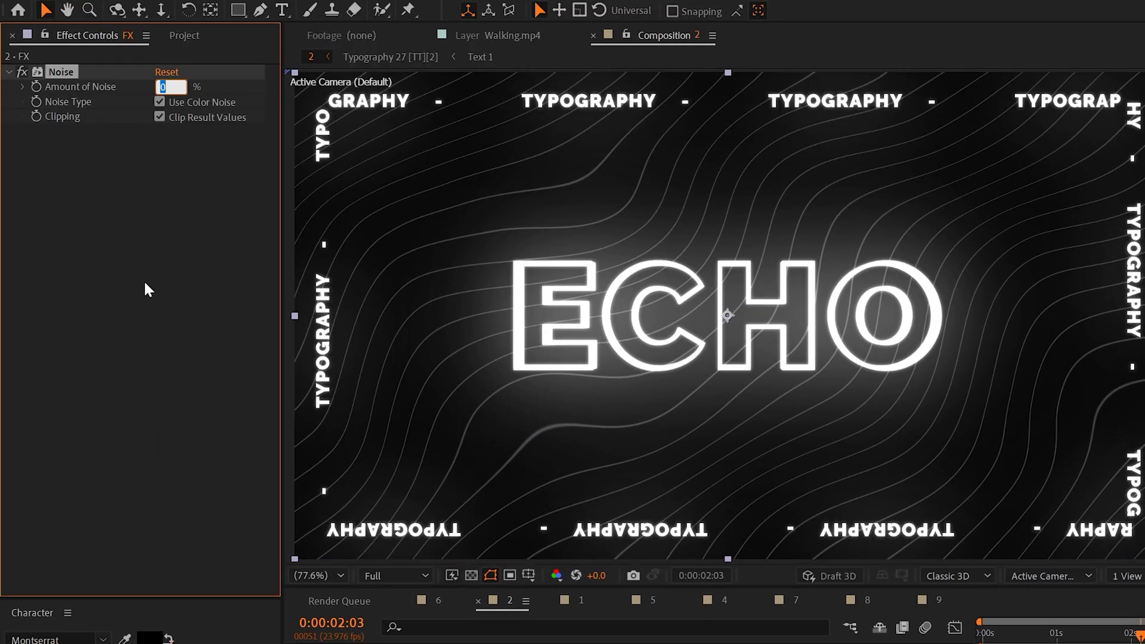
Set the FX layer's Amount of Noise to 12%, disable Use Color Noise, and switch the effect off for comparison.
left_click(143, 187)
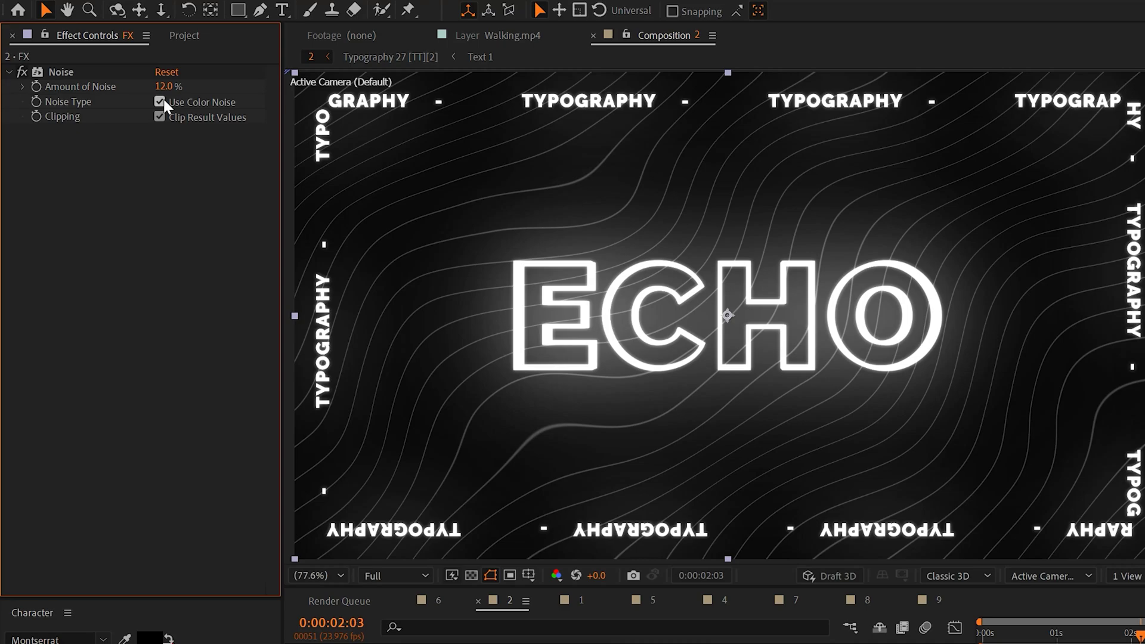
left_click(159, 101)
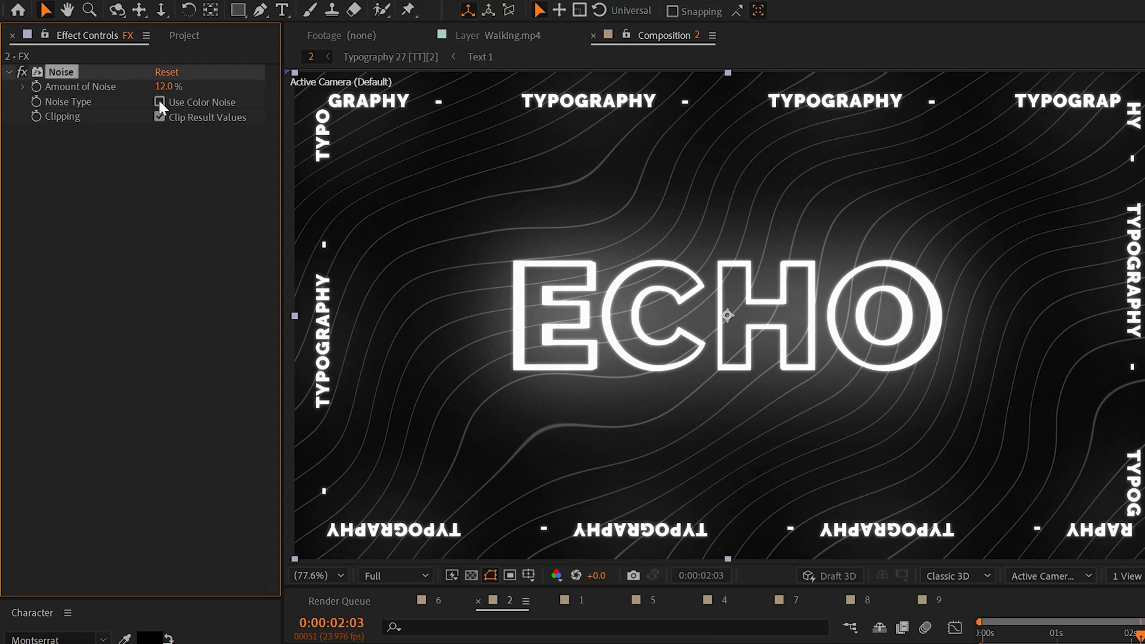
left_click(193, 334)
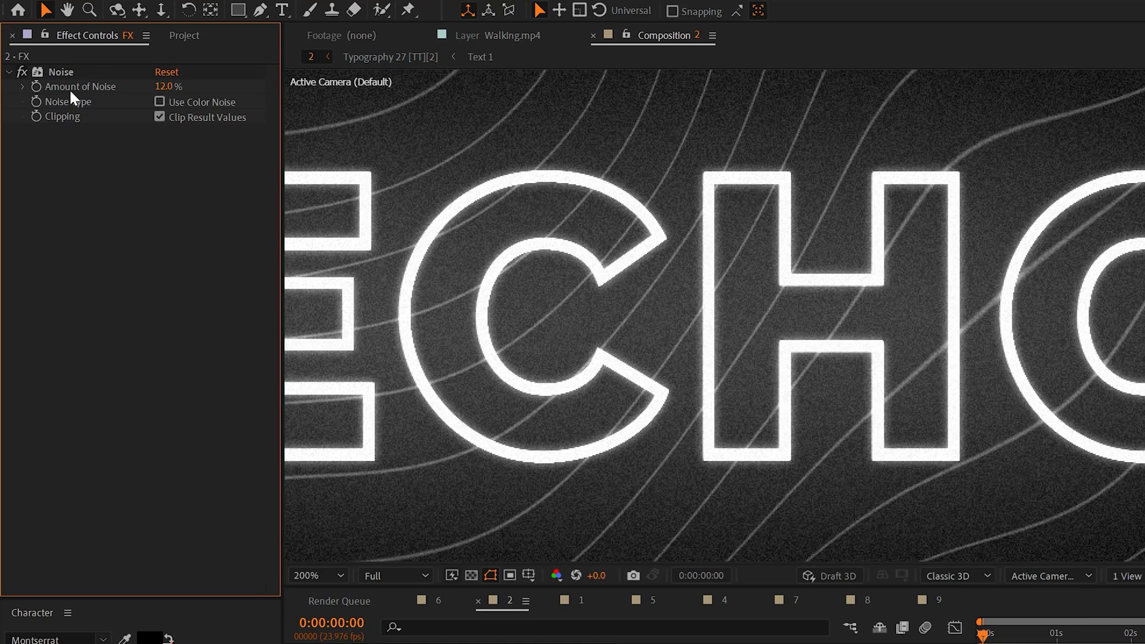
left_click(22, 71)
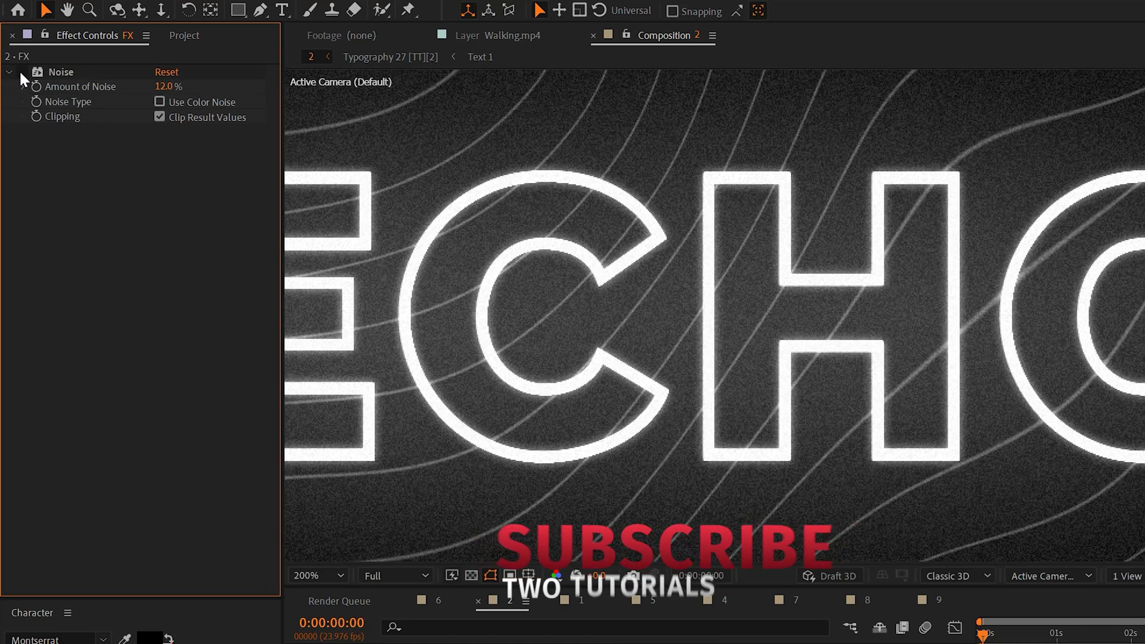